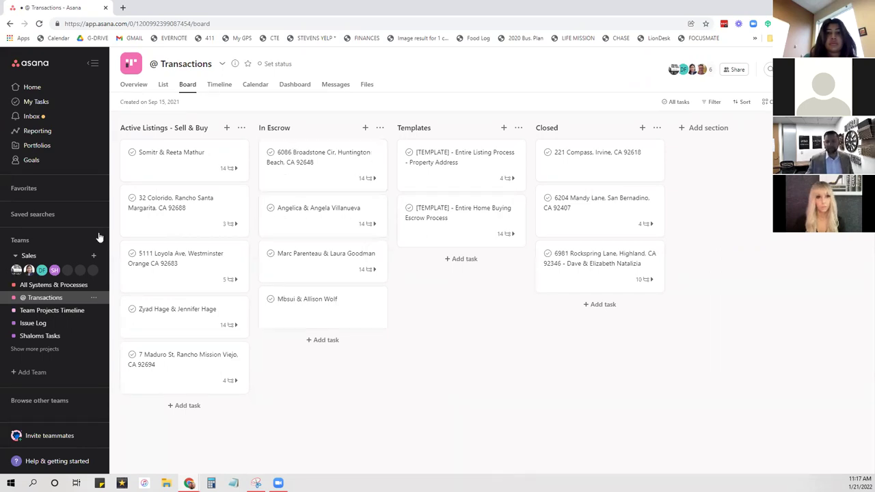
- Open the [TEMPLATE] - Entire Listing Process task and expand it to full screen
{"action": "left_click", "coordinate": [463, 153]}
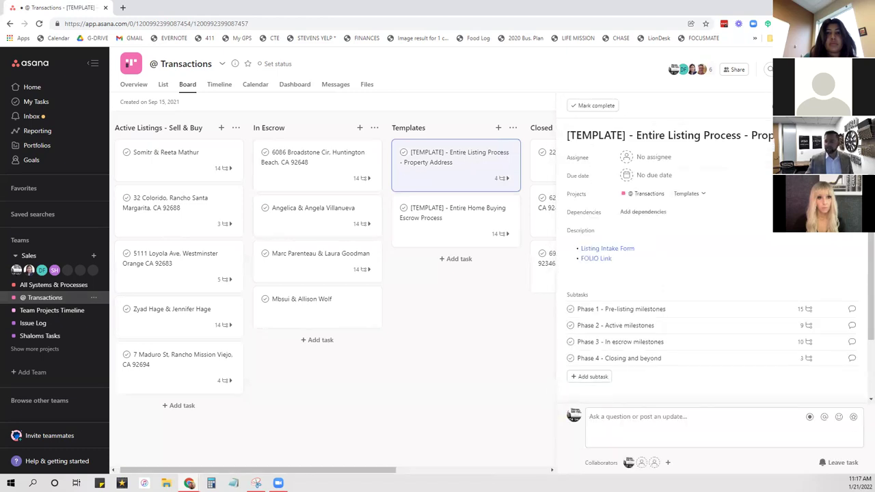
{"action": "left_click", "coordinate": [836, 105]}
{"action": "left_click", "coordinate": [752, 177]}
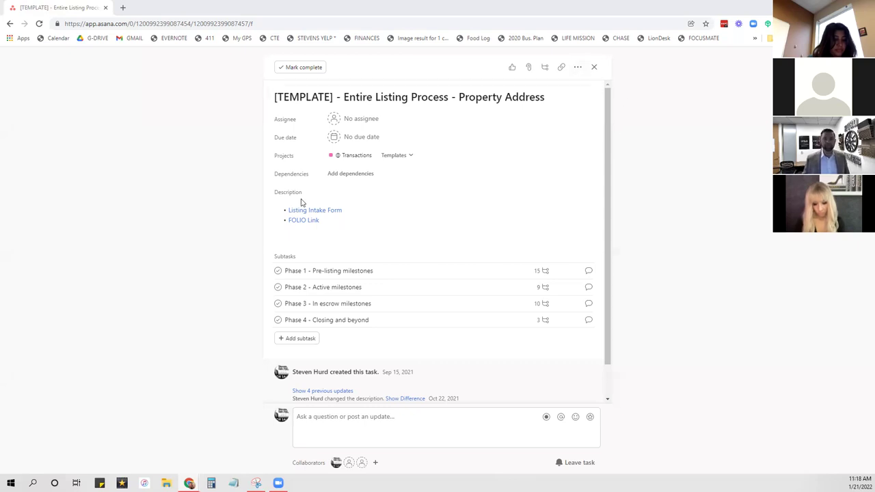
{"action": "scroll", "coordinate": [348, 254], "scroll_direction": "down", "scroll_amount": 2}
{"action": "scroll", "coordinate": [348, 253], "scroll_direction": "up", "scroll_amount": 2}
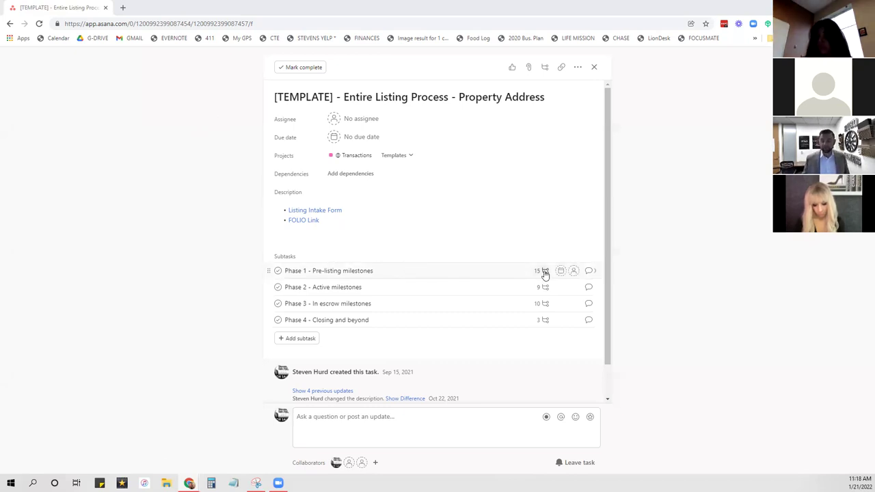
{"action": "left_click", "coordinate": [573, 270]}
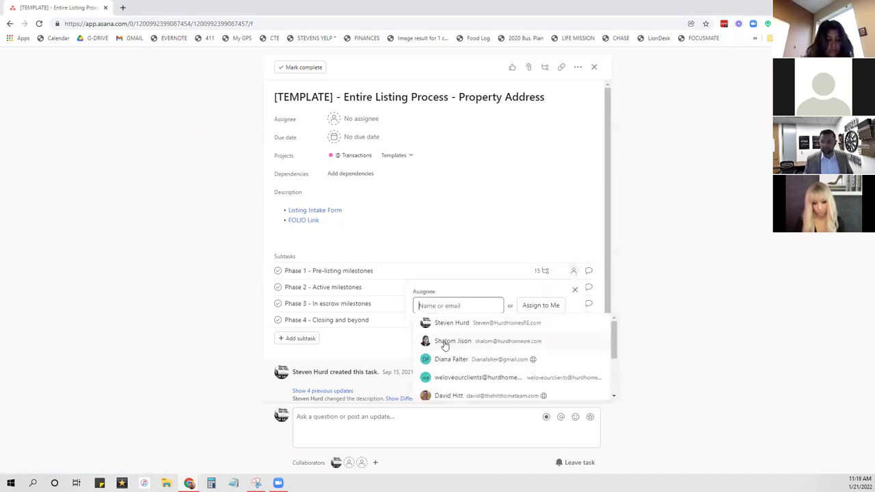
{"action": "key", "text": "Escape"}
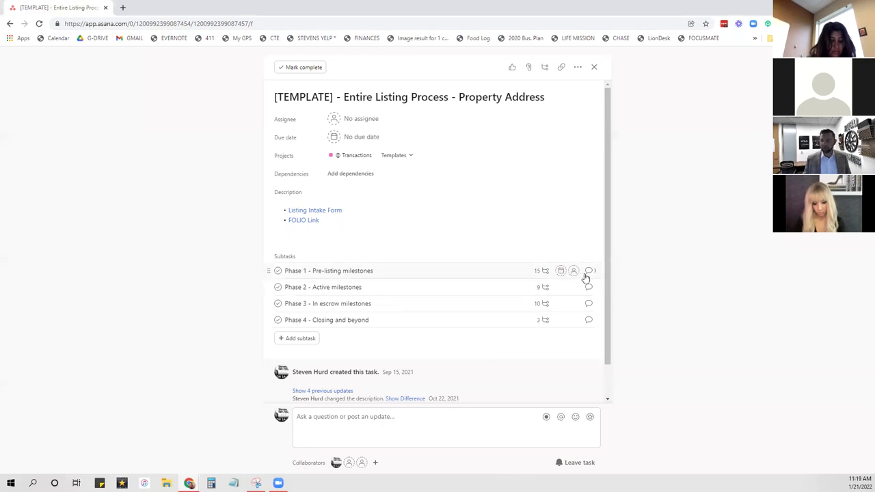
{"action": "left_click", "coordinate": [560, 271]}
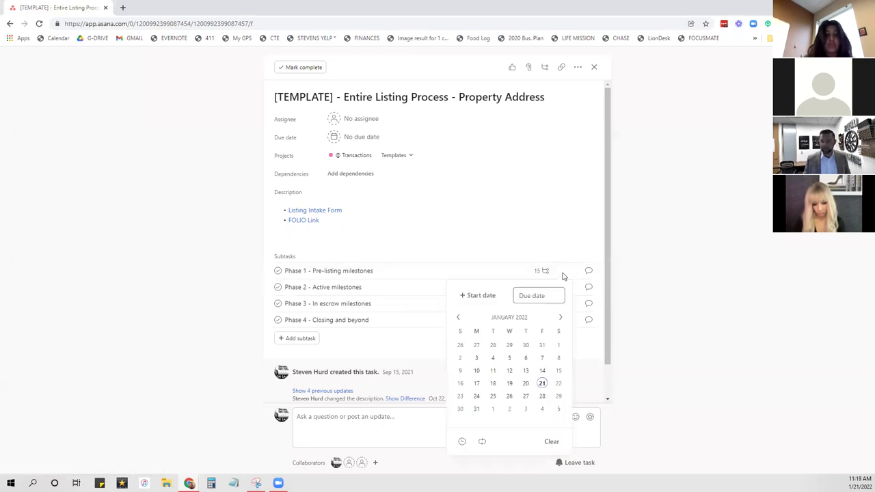
{"action": "left_click", "coordinate": [641, 236]}
{"action": "left_click", "coordinate": [689, 234]}
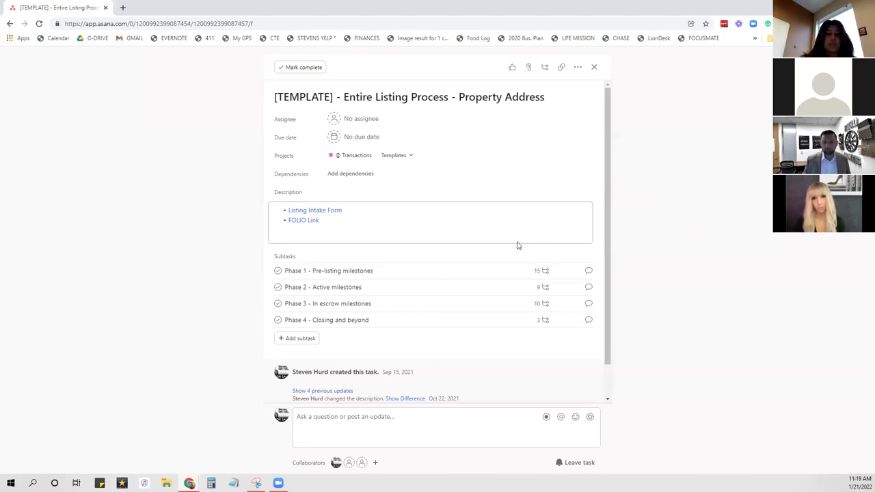
- Review the Phase 1 - Pre-listing milestones subtask, then return to the parent template task
{"action": "left_click", "coordinate": [543, 273]}
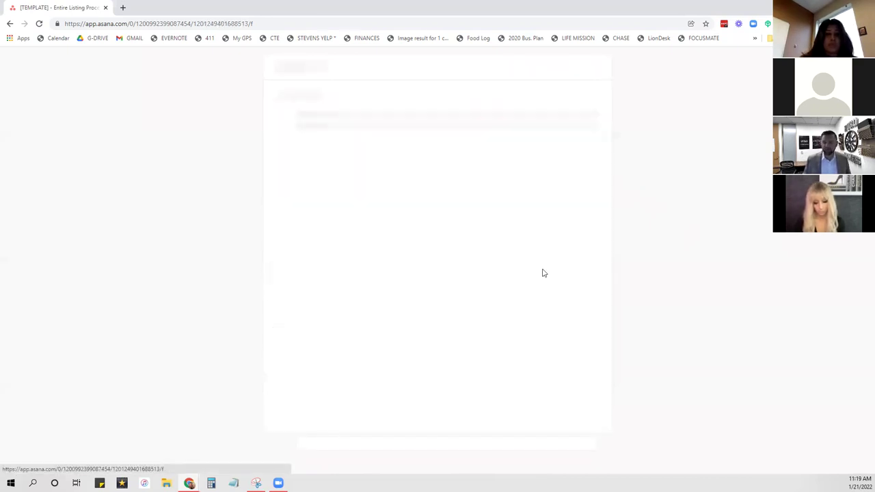
{"action": "scroll", "coordinate": [542, 271], "scroll_direction": "down", "scroll_amount": 3}
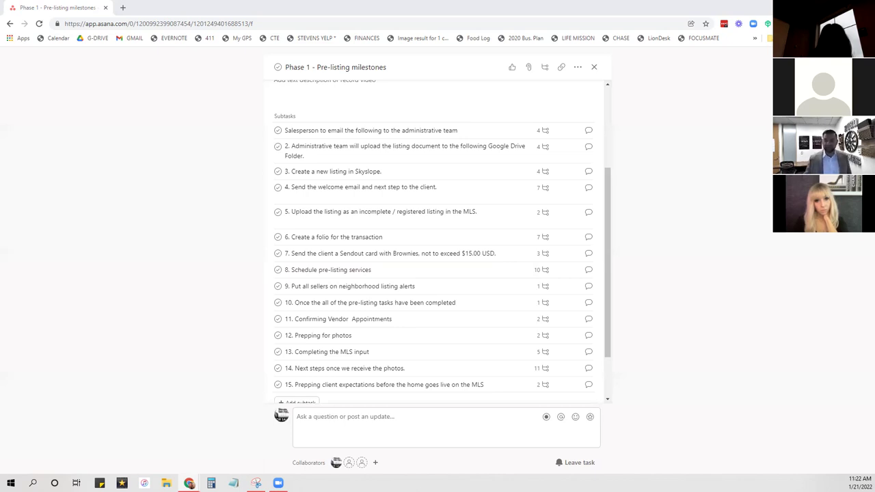
{"action": "scroll", "coordinate": [363, 345], "scroll_direction": "down", "scroll_amount": 2}
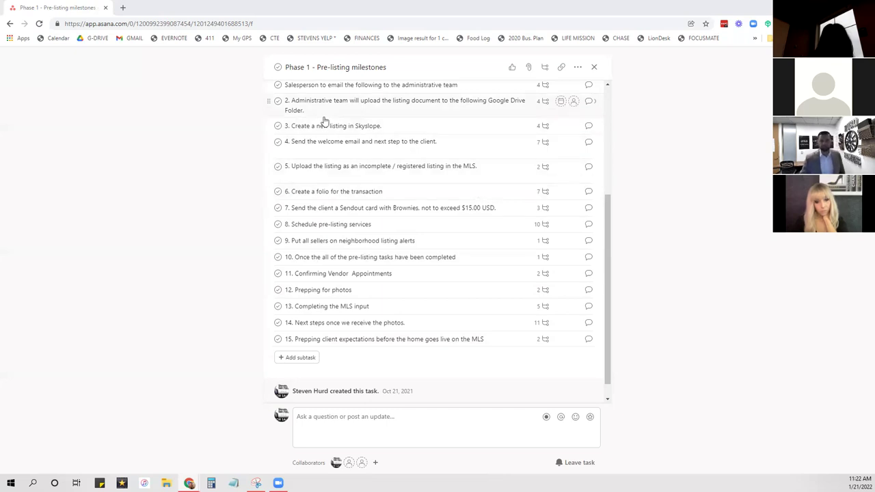
{"action": "scroll", "coordinate": [348, 113], "scroll_direction": "up", "scroll_amount": 1}
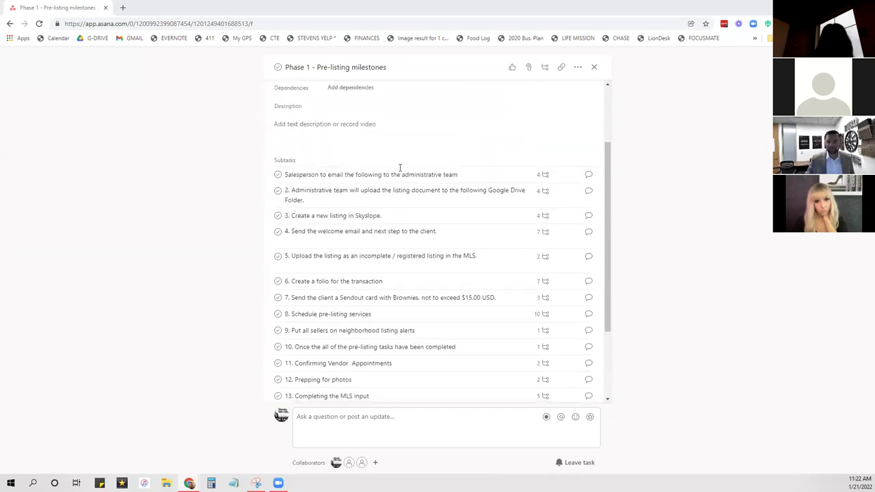
{"action": "scroll", "coordinate": [400, 168], "scroll_direction": "down", "scroll_amount": 1}
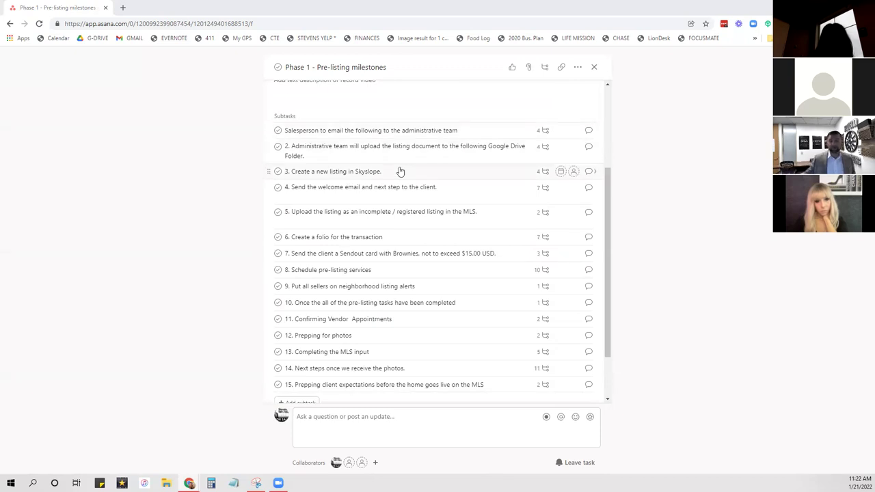
{"action": "scroll", "coordinate": [399, 171], "scroll_direction": "up", "scroll_amount": 3}
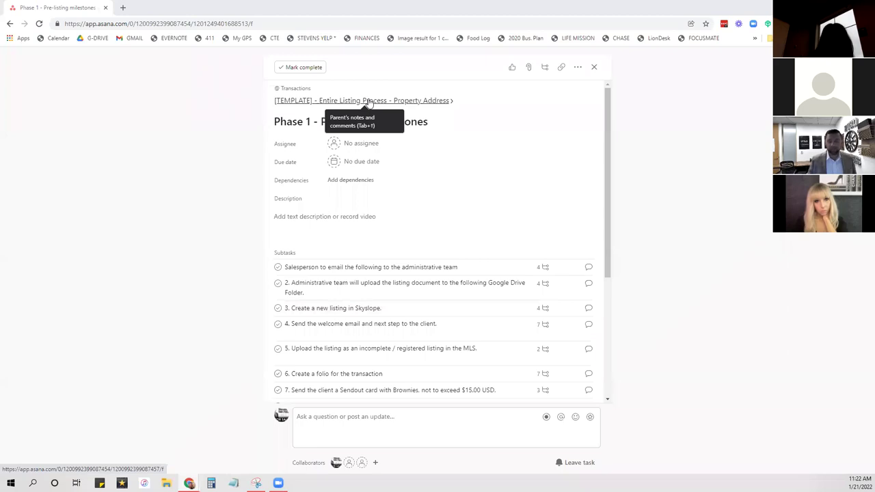
{"action": "scroll", "coordinate": [400, 146], "scroll_direction": "down", "scroll_amount": 2}
{"action": "scroll", "coordinate": [364, 149], "scroll_direction": "up", "scroll_amount": 2}
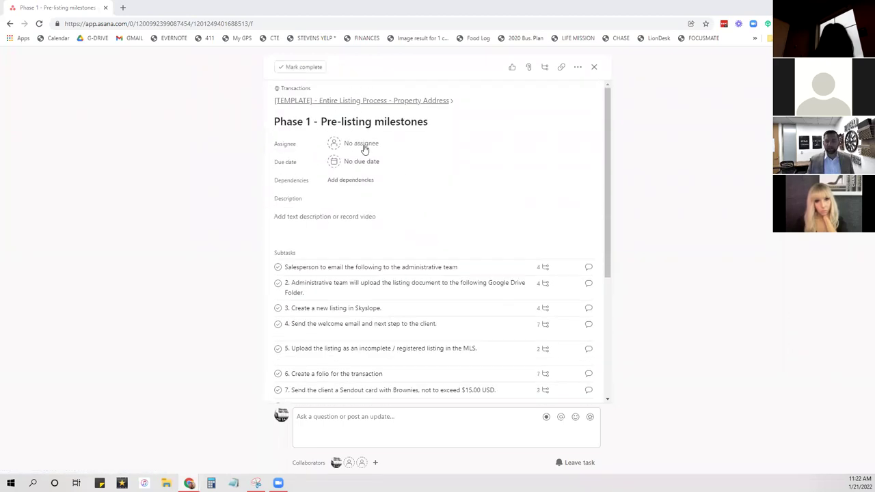
{"action": "left_click", "coordinate": [349, 100]}
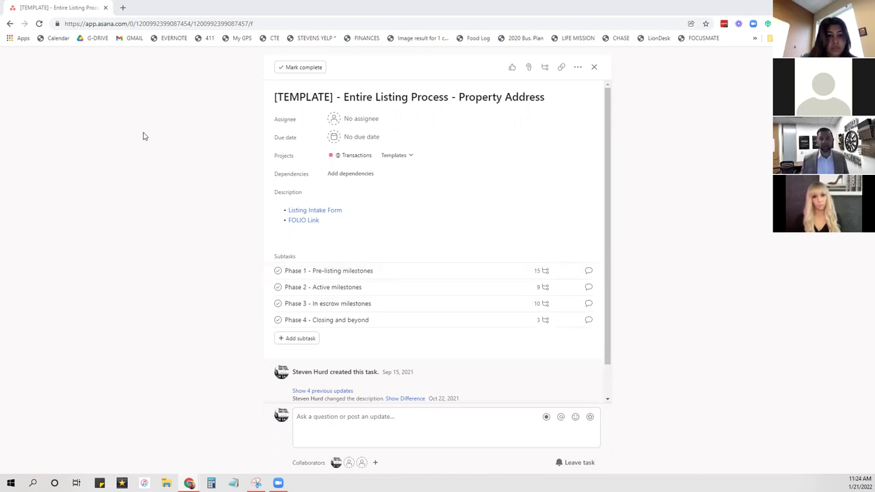
- In a new tab, go to Sierra Interactive, search for the lead by name and open their page
{"action": "left_click", "coordinate": [123, 8]}
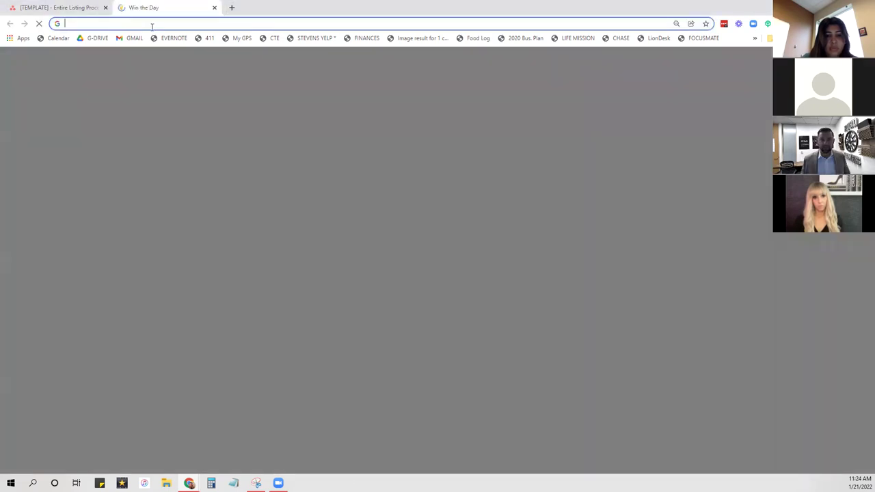
{"action": "type", "text": "sierr"}
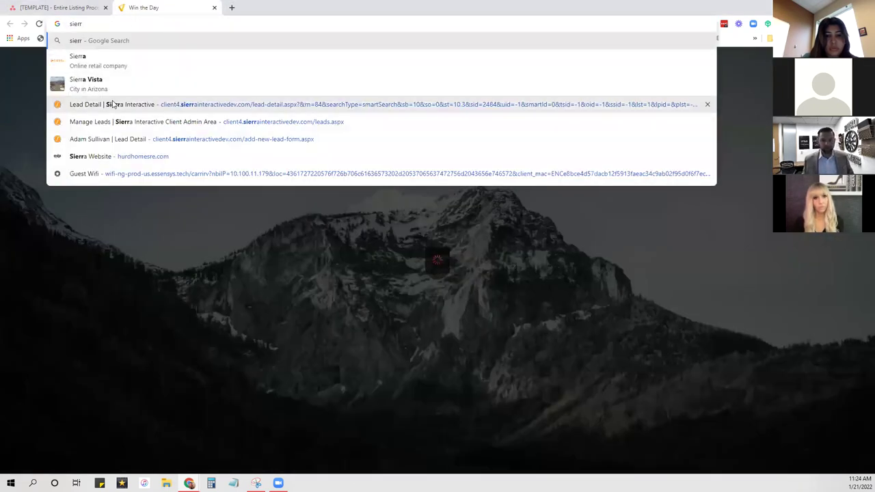
{"action": "left_click", "coordinate": [115, 104]}
{"action": "left_click", "coordinate": [186, 64]}
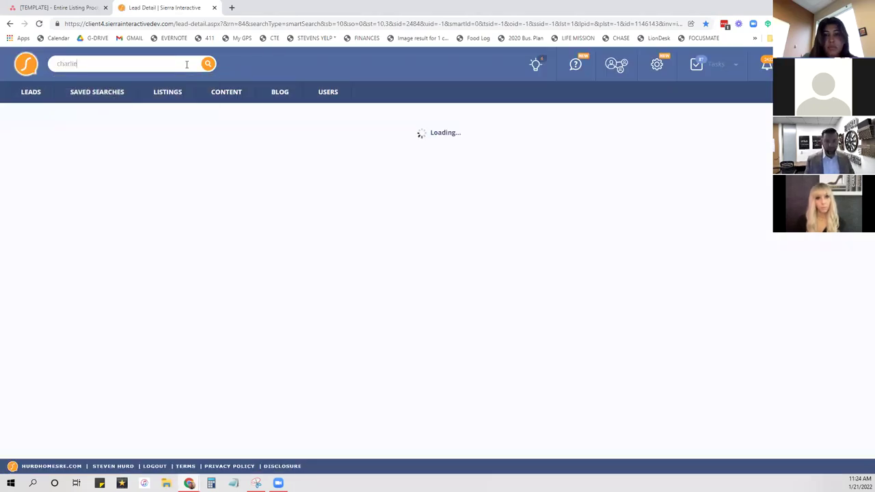
{"action": "left_click", "coordinate": [99, 165]}
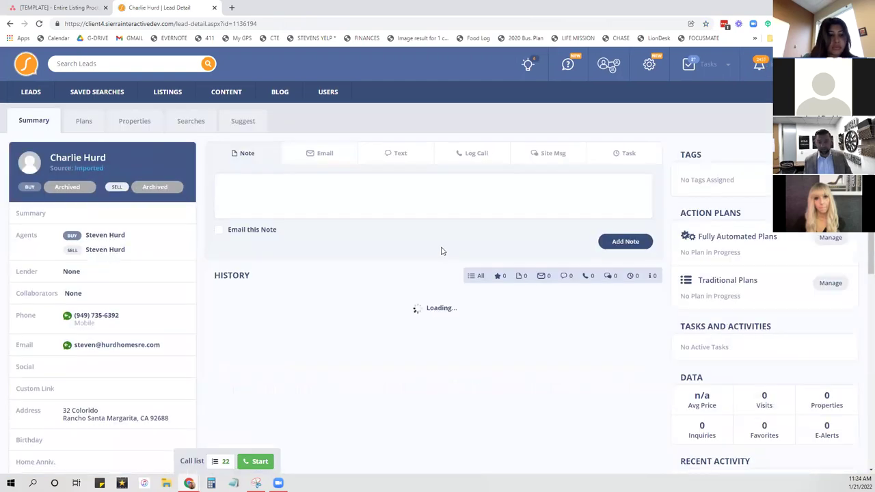
- Compose an email to the lead using the '[TRANSACTION] - Seller - Listing is now LIVE email' template
{"action": "left_click", "coordinate": [347, 161]}
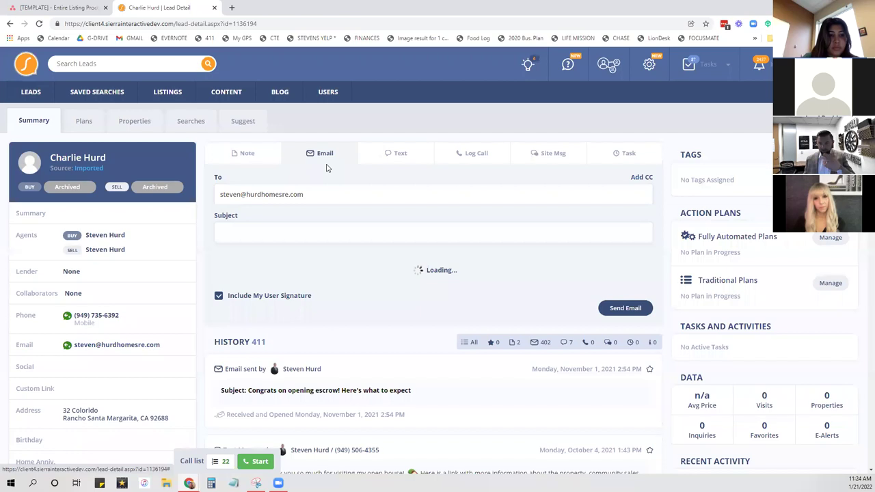
{"action": "scroll", "coordinate": [398, 253], "scroll_direction": "down", "scroll_amount": 1}
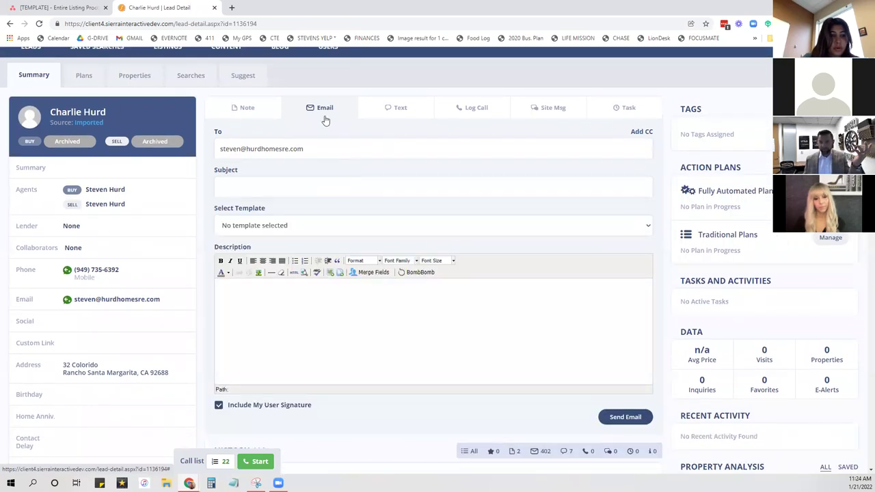
{"action": "left_click", "coordinate": [326, 224]}
{"action": "scroll", "coordinate": [345, 306], "scroll_direction": "down", "scroll_amount": 10}
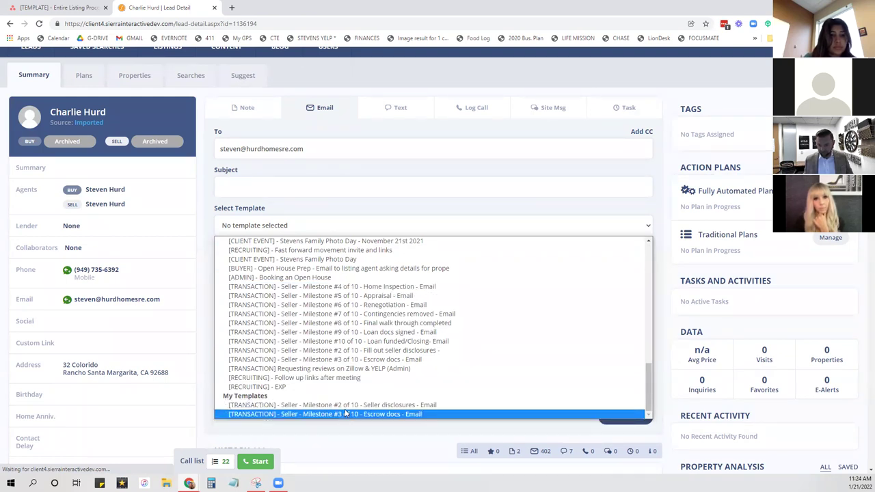
{"action": "scroll", "coordinate": [355, 369], "scroll_direction": "up", "scroll_amount": 10}
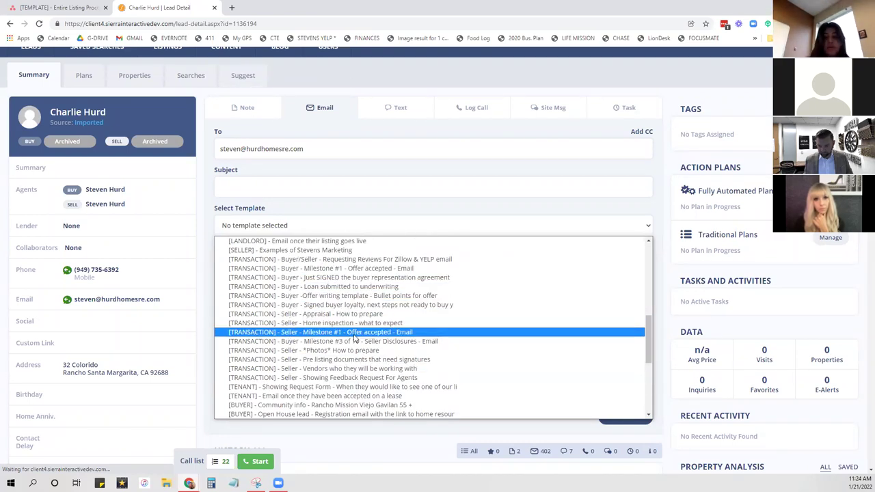
{"action": "scroll", "coordinate": [354, 337], "scroll_direction": "up", "scroll_amount": 3}
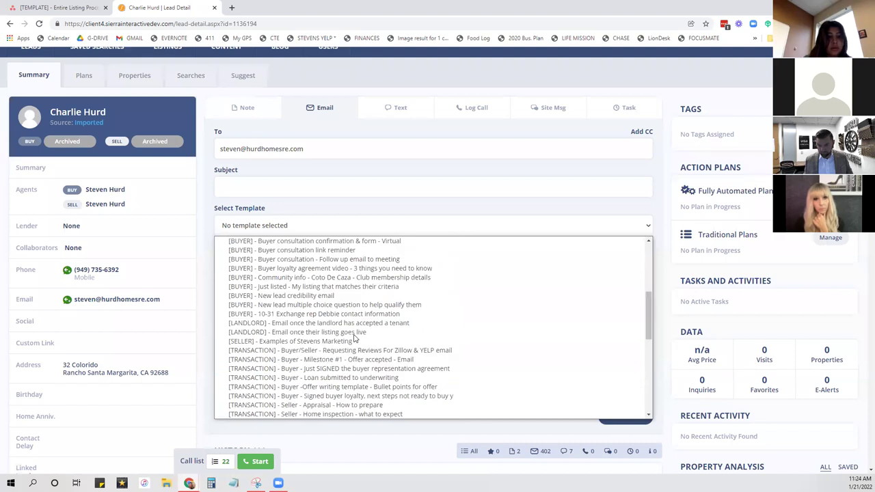
{"action": "scroll", "coordinate": [355, 342], "scroll_direction": "up", "scroll_amount": 3}
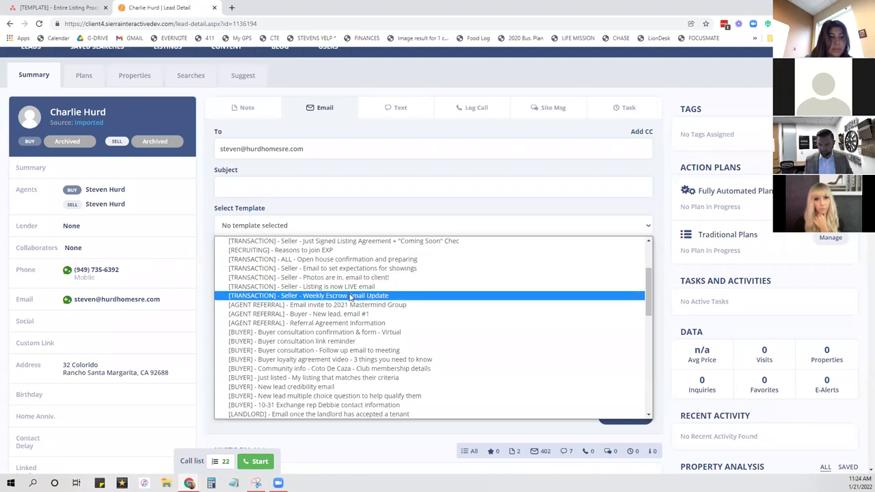
{"action": "left_click", "coordinate": [351, 286]}
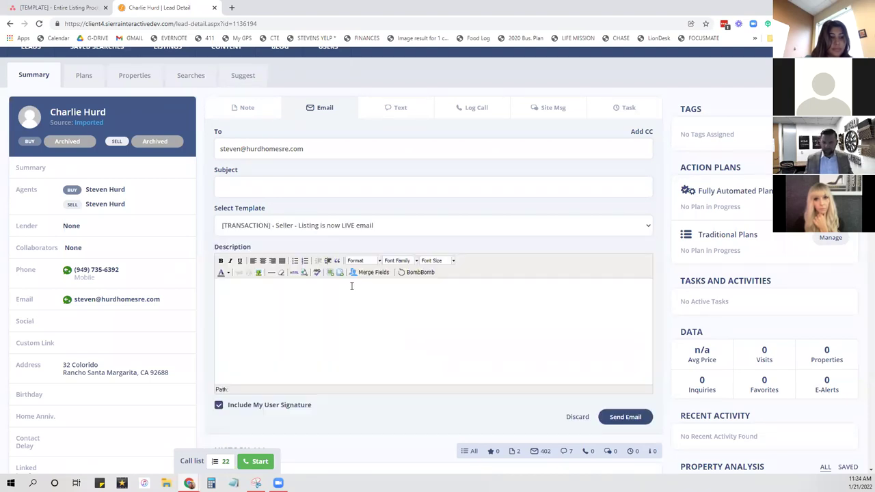
{"action": "scroll", "coordinate": [453, 308], "scroll_direction": "down", "scroll_amount": 1}
{"action": "scroll", "coordinate": [410, 314], "scroll_direction": "up", "scroll_amount": 1}
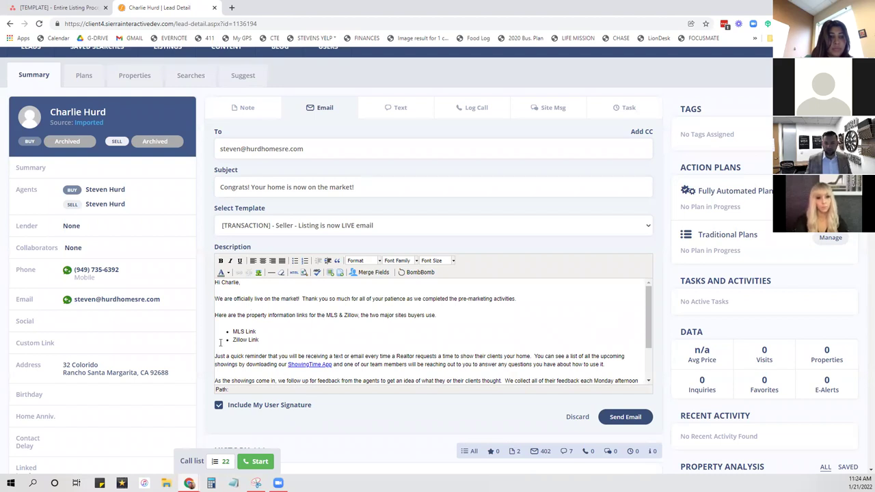
{"action": "scroll", "coordinate": [281, 328], "scroll_direction": "down", "scroll_amount": 2}
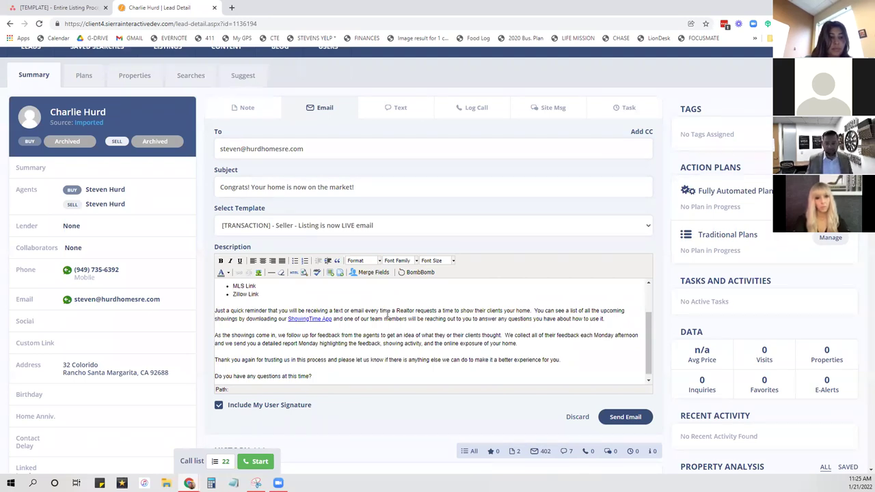
{"action": "scroll", "coordinate": [281, 348], "scroll_direction": "down", "scroll_amount": 1}
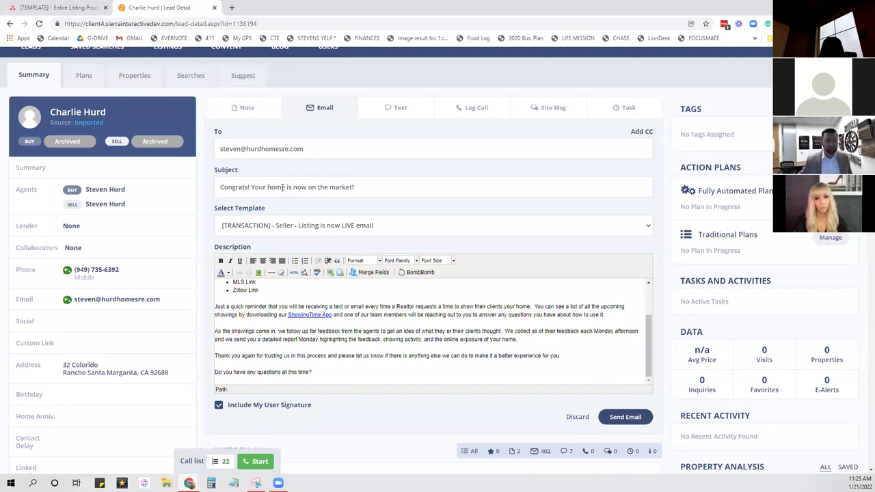
{"action": "left_click", "coordinate": [69, 7]}
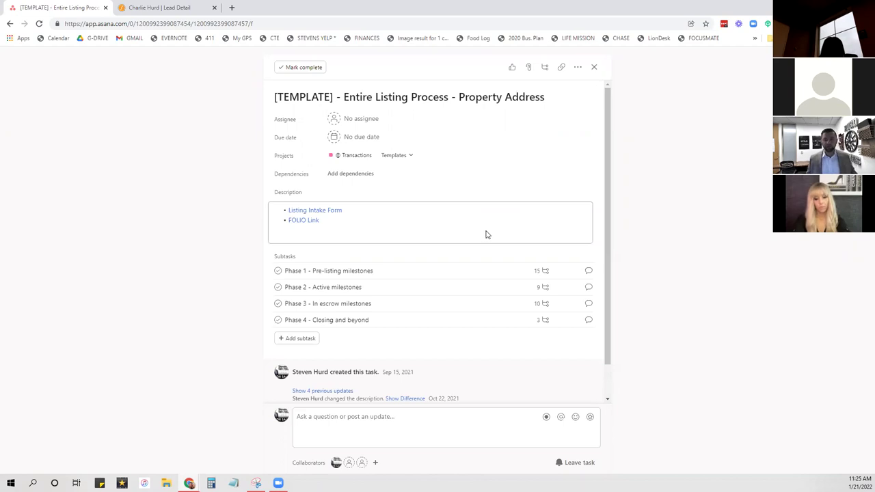
- Open Phase 3 - In escrow milestones and drill into Milestone #1 of 10 - Offer Accepted's subtasks
{"action": "left_click", "coordinate": [544, 304]}
{"action": "scroll", "coordinate": [540, 301], "scroll_direction": "down", "scroll_amount": 3}
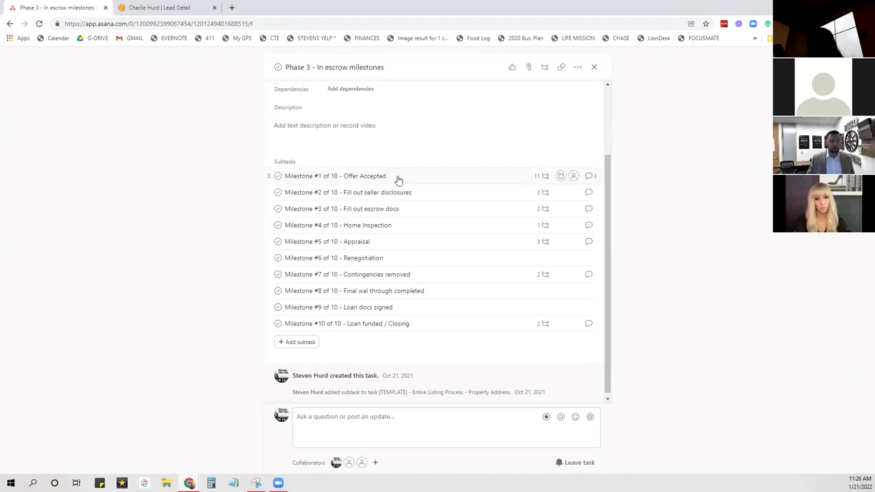
{"action": "left_click", "coordinate": [545, 179]}
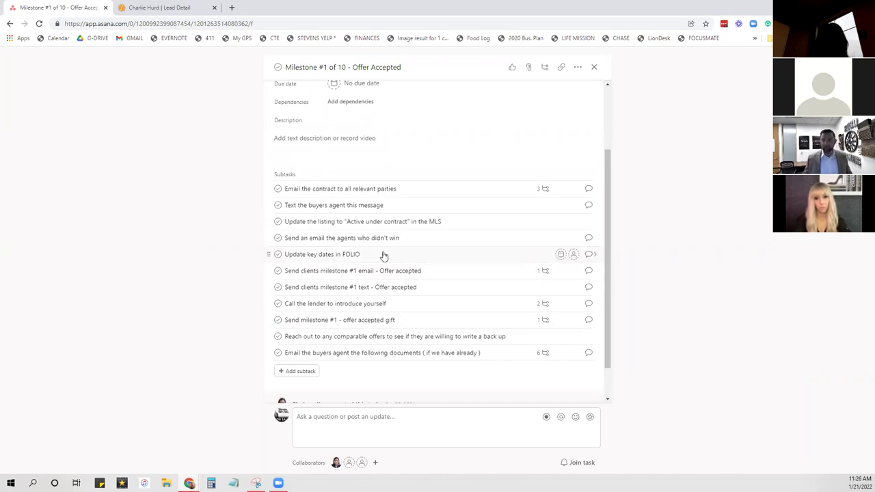
- Open the 'Send clients milestone #1 text - Offer accepted' subtask and review its client text template
{"action": "left_click", "coordinate": [592, 287]}
{"action": "scroll", "coordinate": [474, 294], "scroll_direction": "down", "scroll_amount": 1}
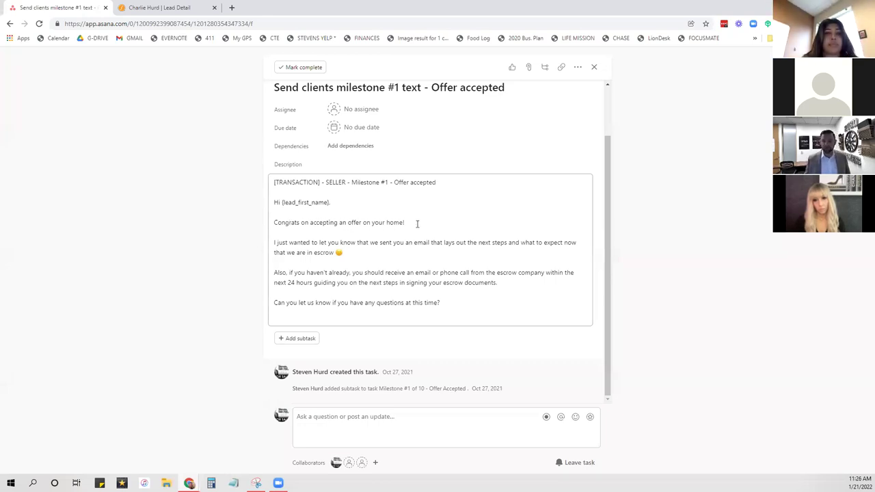
{"action": "left_click_drag", "start_coordinate": [342, 242], "coordinate": [418, 242]}
{"action": "left_click", "coordinate": [451, 248]}
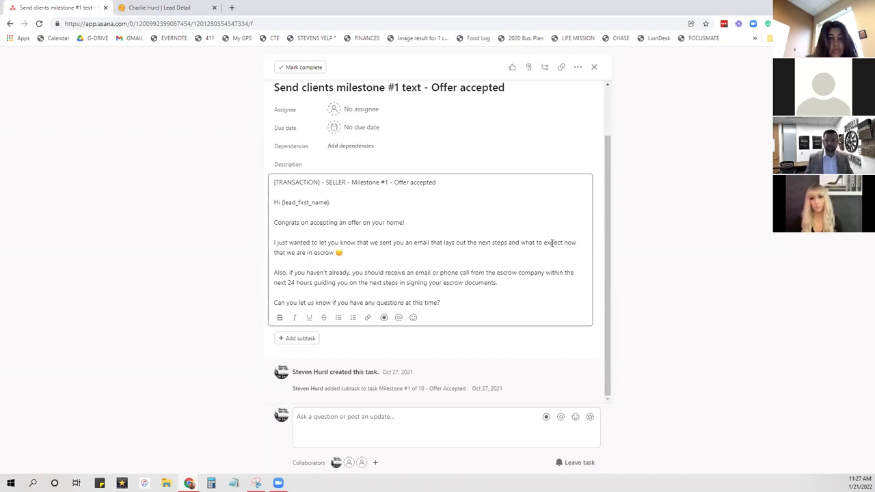
- Close the subtask view and reopen the task in full screen
{"action": "left_click", "coordinate": [594, 67]}
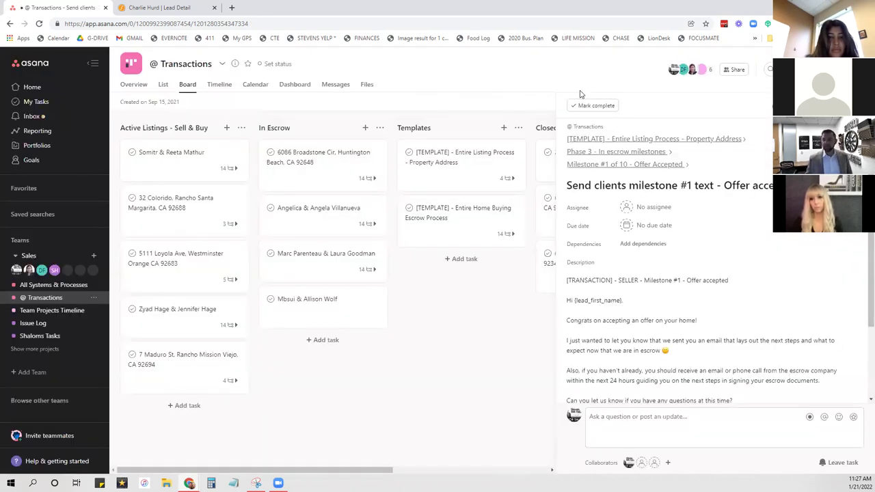
{"action": "left_click", "coordinate": [838, 105]}
{"action": "left_click", "coordinate": [752, 123]}
{"action": "scroll", "coordinate": [488, 199], "scroll_direction": "down", "scroll_amount": 2}
{"action": "scroll", "coordinate": [434, 225], "scroll_direction": "up", "scroll_amount": 2}
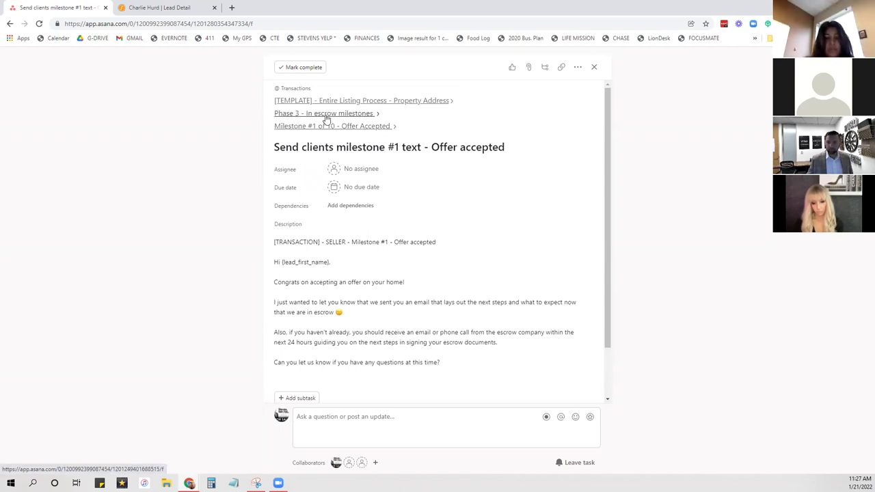
- Go up to Phase 3 - In escrow milestones and open Milestone #5 of 10 - Appraisal
{"action": "left_click", "coordinate": [331, 113]}
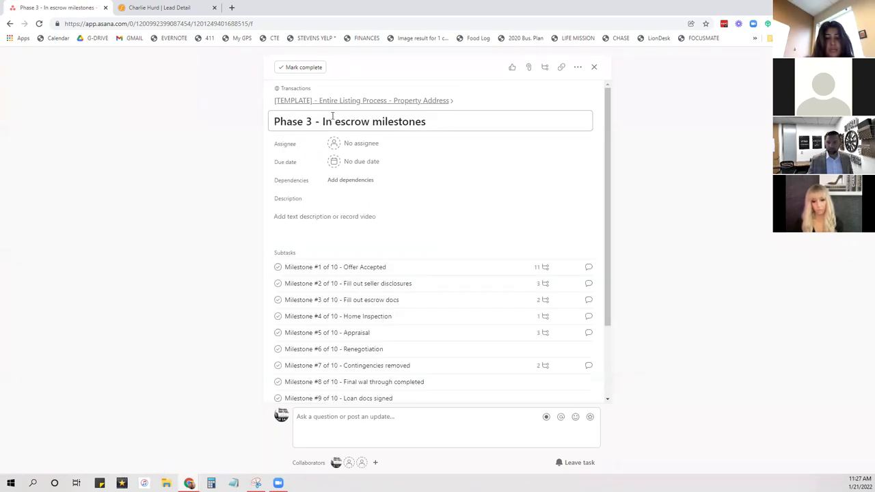
{"action": "scroll", "coordinate": [451, 205], "scroll_direction": "down", "scroll_amount": 3}
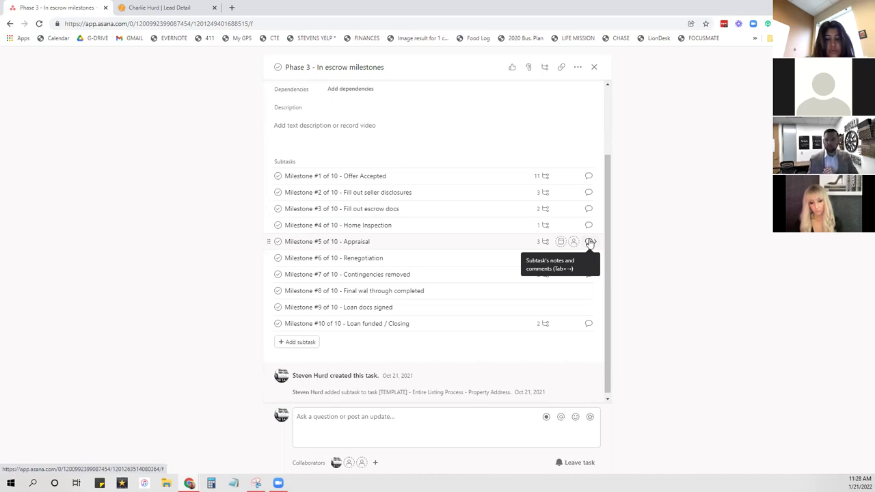
{"action": "left_click", "coordinate": [590, 242]}
- View the linked 'Appraisal - Day of appraisal checklist' document, then return to the Milestone #5 task
{"action": "scroll", "coordinate": [533, 249], "scroll_direction": "down", "scroll_amount": 1}
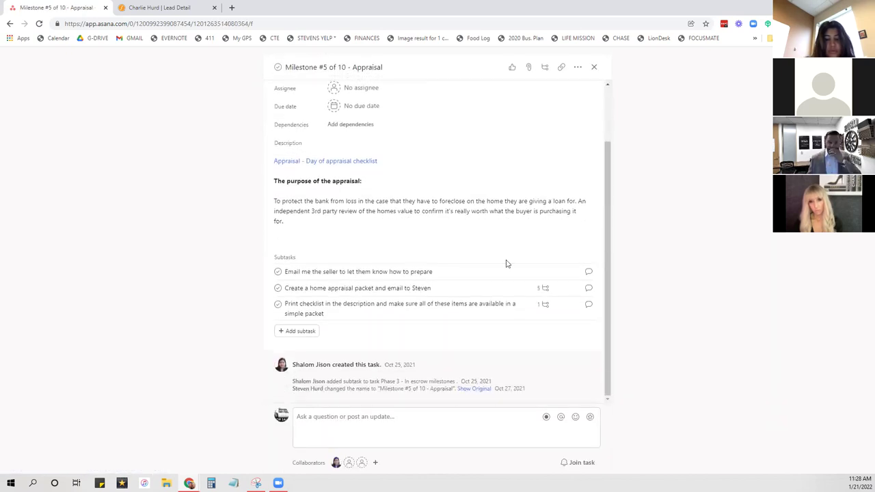
{"action": "left_click", "coordinate": [328, 159]}
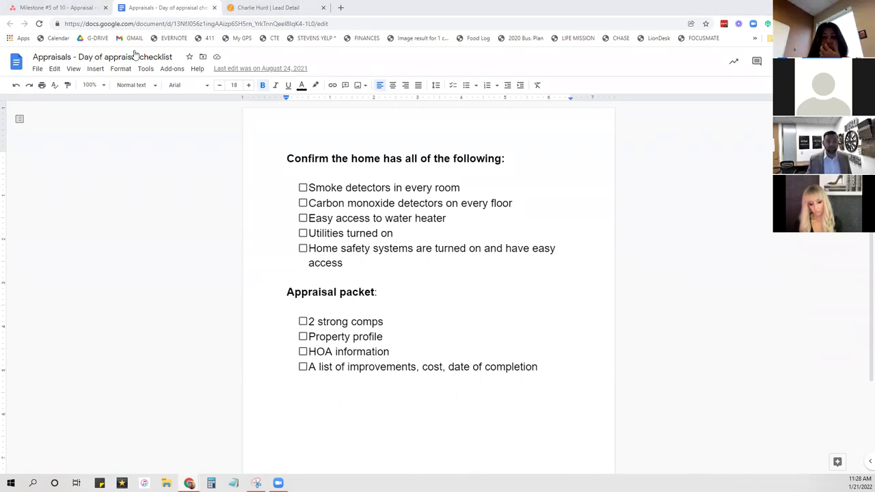
{"action": "left_click", "coordinate": [62, 7]}
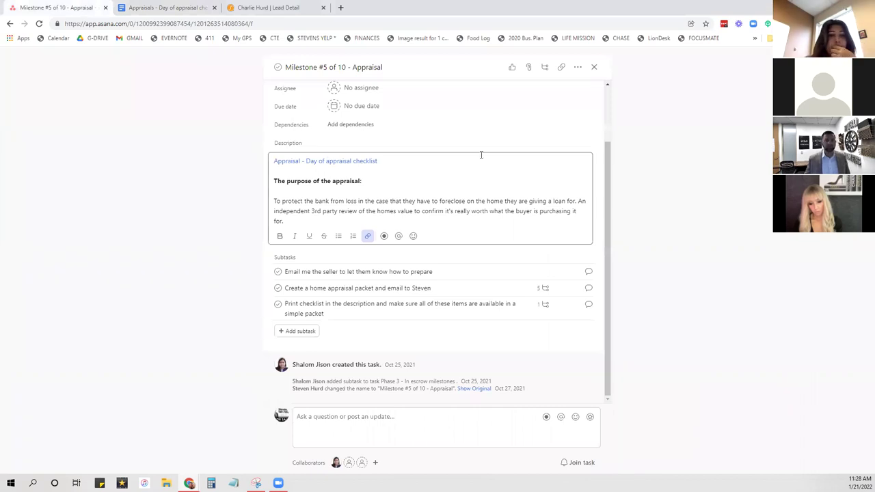
{"action": "scroll", "coordinate": [385, 112], "scroll_direction": "up", "scroll_amount": 2}
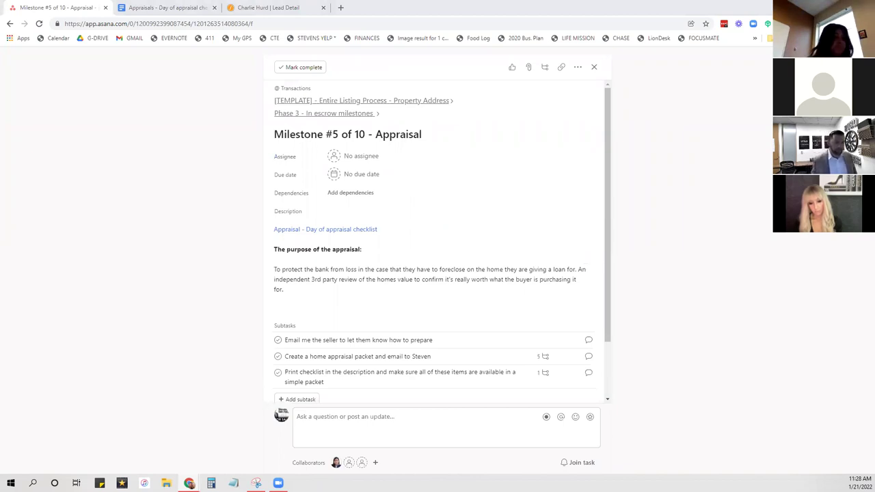
- Go up to the [TEMPLATE] - Entire Listing Process task, then open a new browser tab
{"action": "left_click", "coordinate": [355, 102]}
{"action": "scroll", "coordinate": [467, 169], "scroll_direction": "down", "scroll_amount": 1}
{"action": "scroll", "coordinate": [469, 169], "scroll_direction": "up", "scroll_amount": 1}
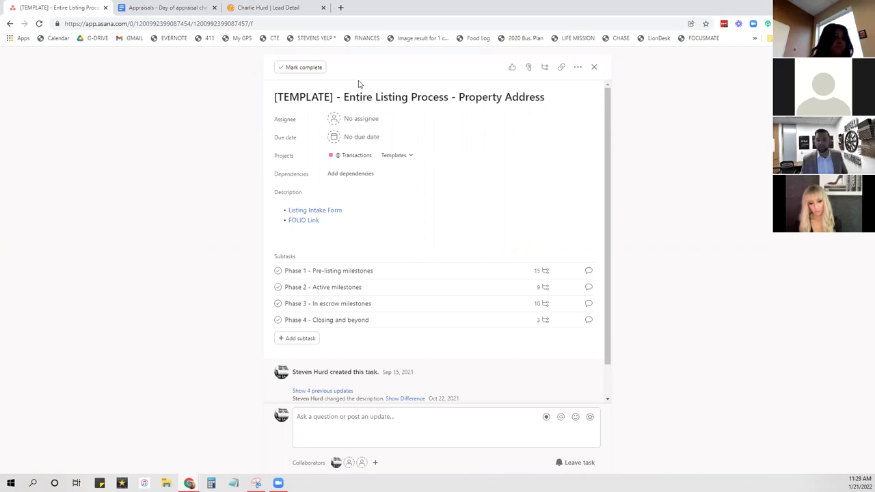
{"action": "left_click", "coordinate": [340, 7]}
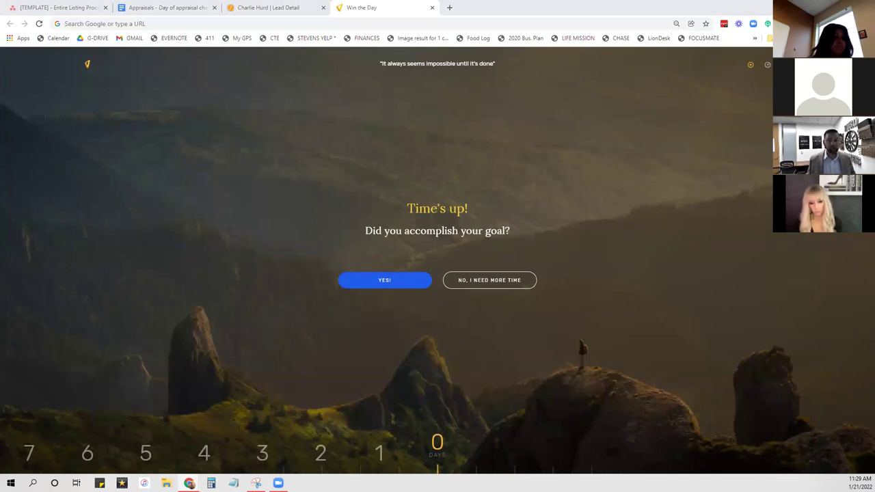
- In Amitree Folio, open the property's folio and its client timeline, revealing past dates
{"action": "key", "text": "ctrl+shift+t"}
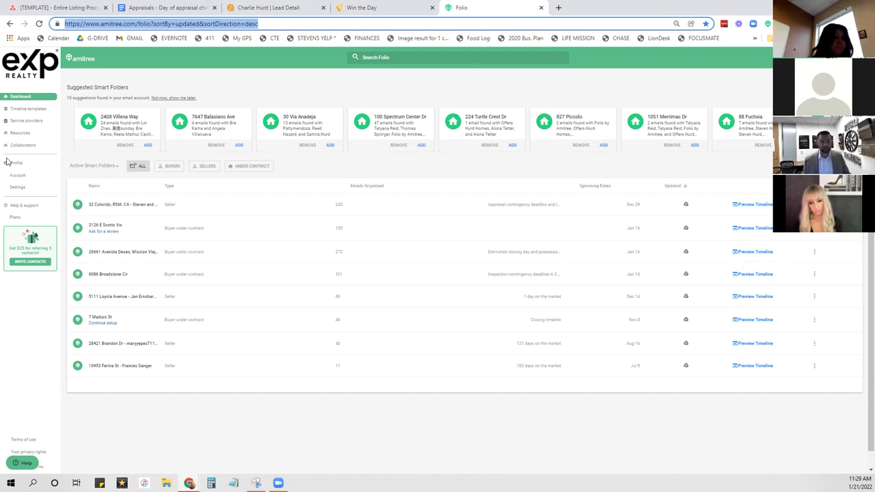
{"action": "left_click", "coordinate": [118, 253]}
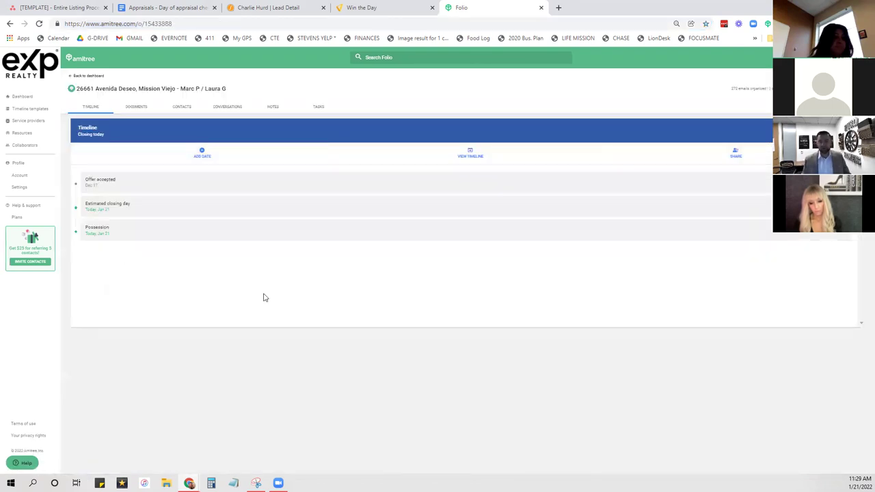
{"action": "left_click", "coordinate": [474, 160]}
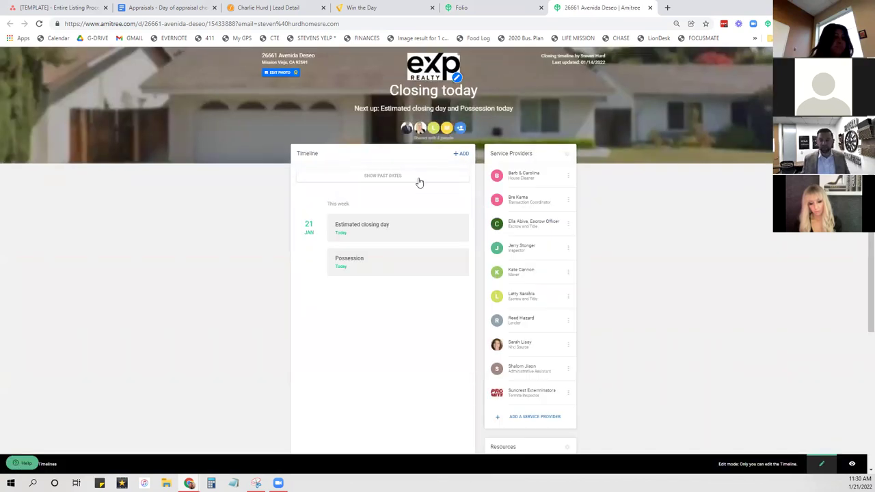
{"action": "left_click", "coordinate": [420, 175]}
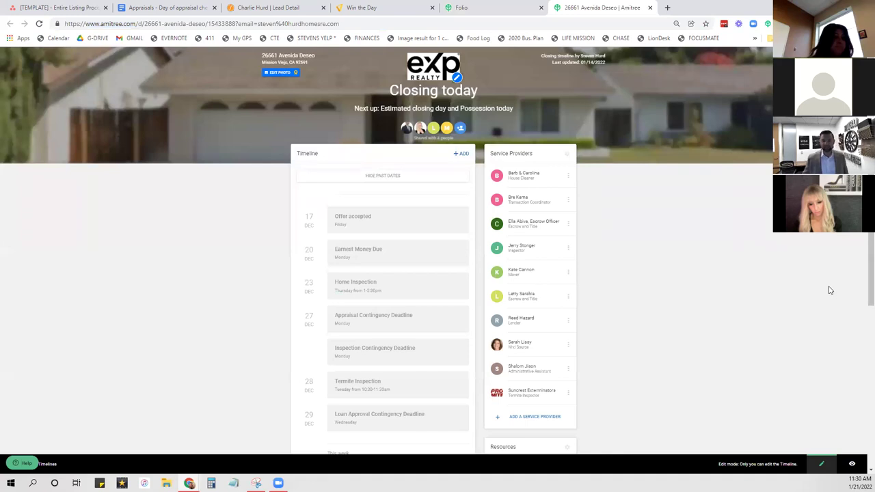
- Scroll through the closing timeline, then switch to the 'Appraisals - Day of appraisal checklist' tab
{"action": "scroll", "coordinate": [813, 266], "scroll_direction": "down", "scroll_amount": 2}
{"action": "scroll", "coordinate": [729, 249], "scroll_direction": "up", "scroll_amount": 2}
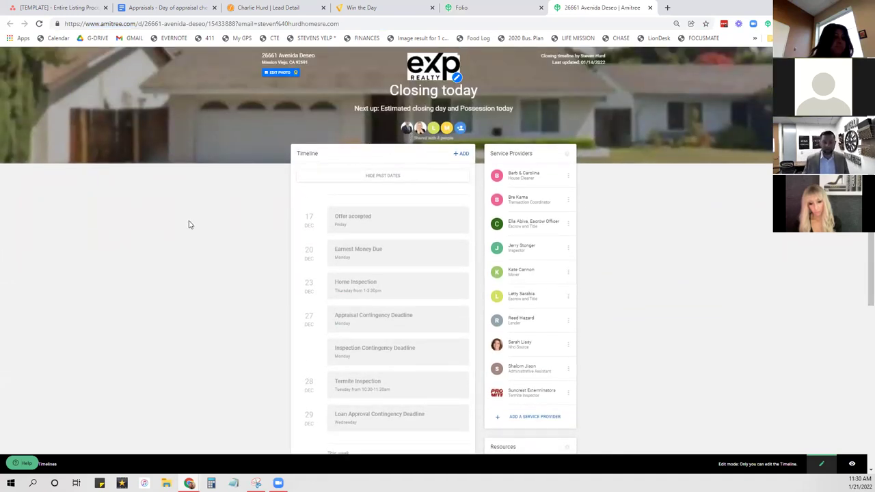
{"action": "scroll", "coordinate": [354, 174], "scroll_direction": "down", "scroll_amount": 4}
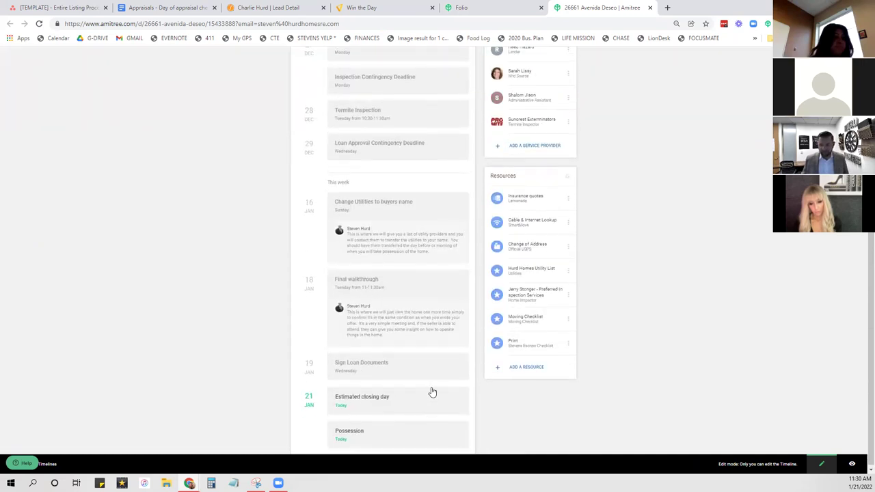
{"action": "scroll", "coordinate": [432, 392], "scroll_direction": "up", "scroll_amount": 4}
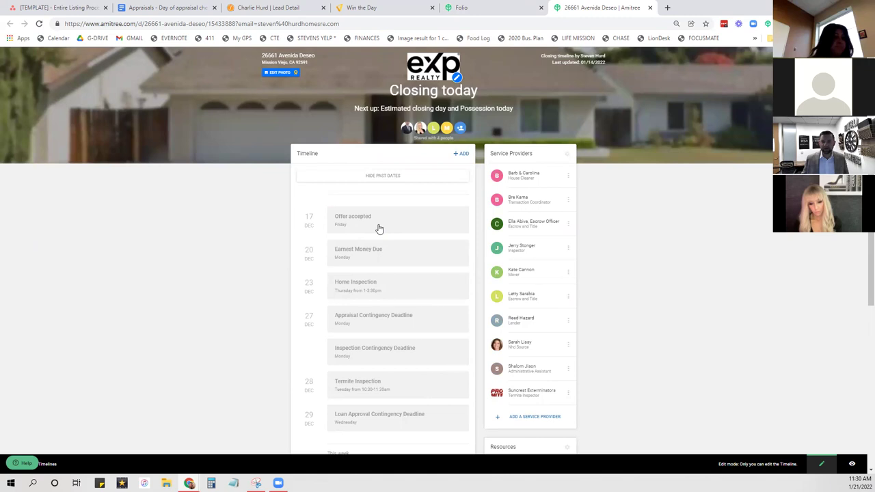
{"action": "scroll", "coordinate": [379, 229], "scroll_direction": "down", "scroll_amount": 1}
{"action": "left_click_drag", "start_coordinate": [343, 158], "coordinate": [335, 134]}
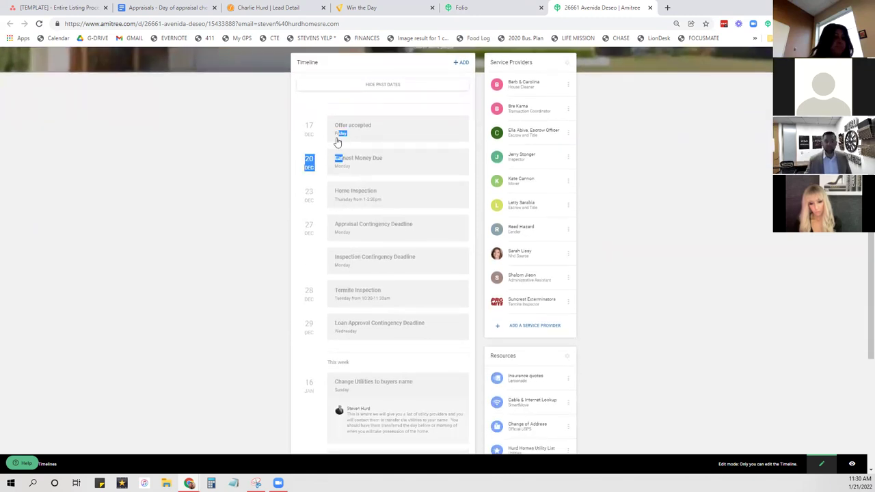
{"action": "left_click", "coordinate": [241, 139]}
{"action": "scroll", "coordinate": [340, 164], "scroll_direction": "up", "scroll_amount": 1}
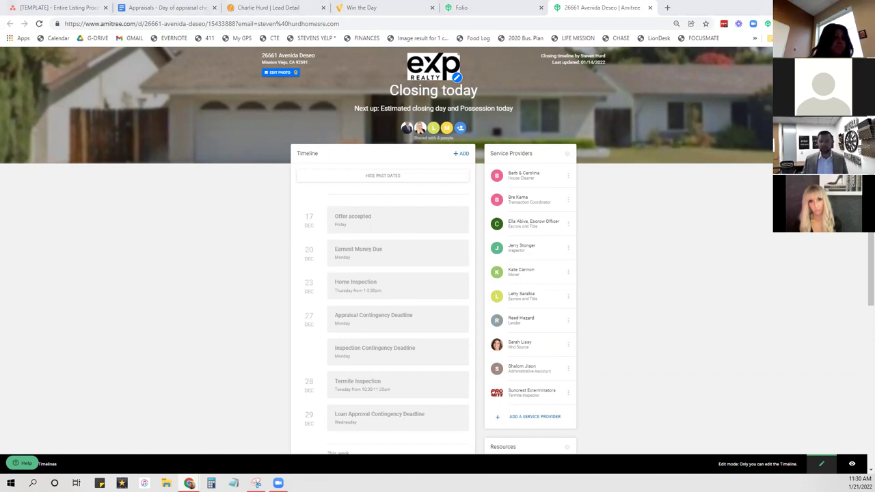
{"action": "left_click", "coordinate": [149, 5]}
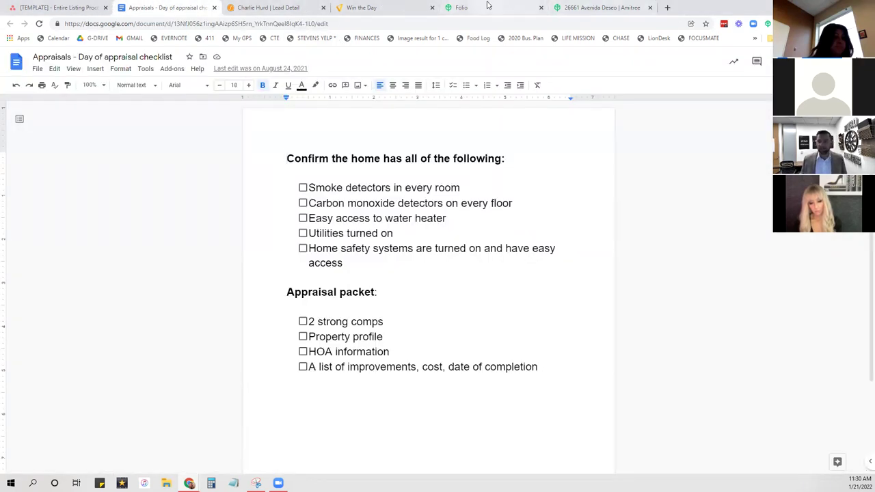
- Switch from the appraisal checklist back to the property's Amitree client timeline tab
{"action": "left_click", "coordinate": [487, 6]}
{"action": "left_click", "coordinate": [580, 5]}
{"action": "scroll", "coordinate": [568, 234], "scroll_direction": "down", "scroll_amount": 1}
{"action": "scroll", "coordinate": [568, 235], "scroll_direction": "up", "scroll_amount": 1}
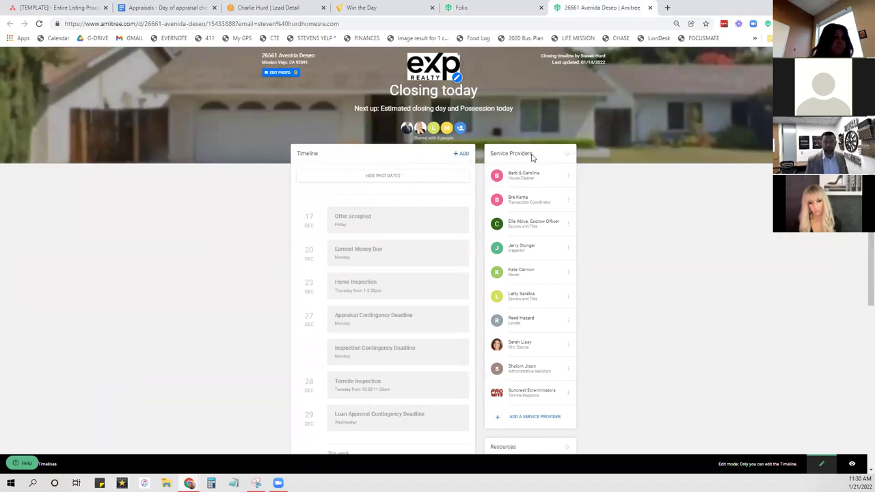
{"action": "scroll", "coordinate": [532, 158], "scroll_direction": "down", "scroll_amount": 2}
{"action": "scroll", "coordinate": [532, 157], "scroll_direction": "up", "scroll_amount": 2}
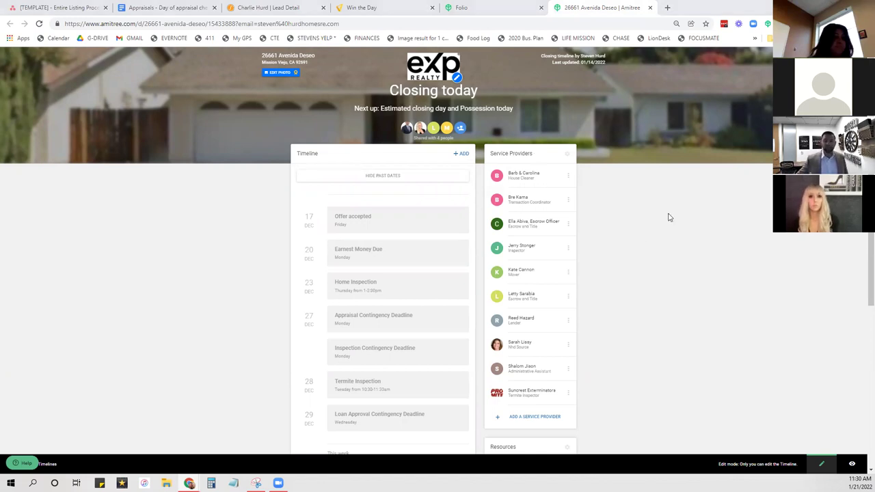
{"action": "scroll", "coordinate": [538, 200], "scroll_direction": "down", "scroll_amount": 1}
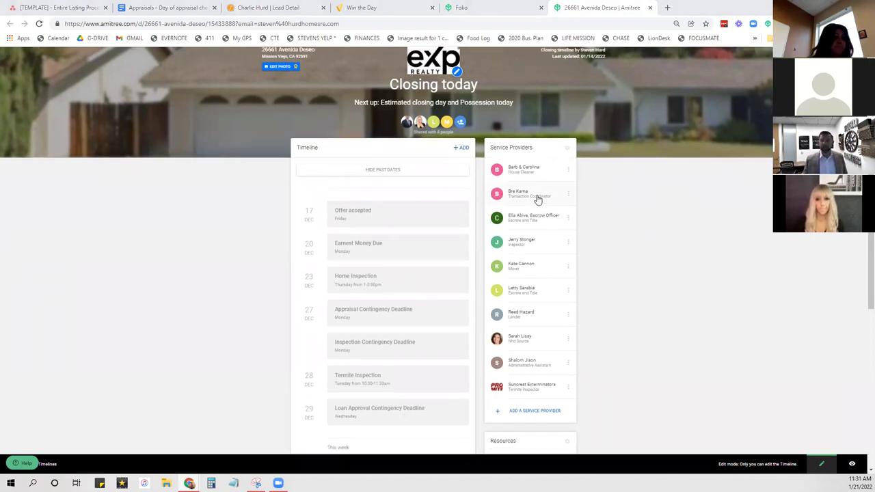
{"action": "scroll", "coordinate": [533, 259], "scroll_direction": "down", "scroll_amount": 2}
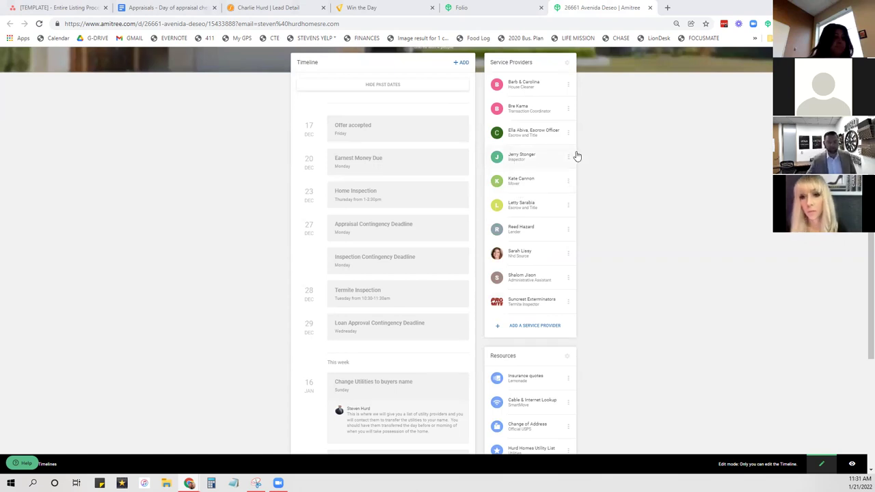
{"action": "scroll", "coordinate": [578, 159], "scroll_direction": "down", "scroll_amount": 1}
{"action": "scroll", "coordinate": [578, 159], "scroll_direction": "down", "scroll_amount": 2}
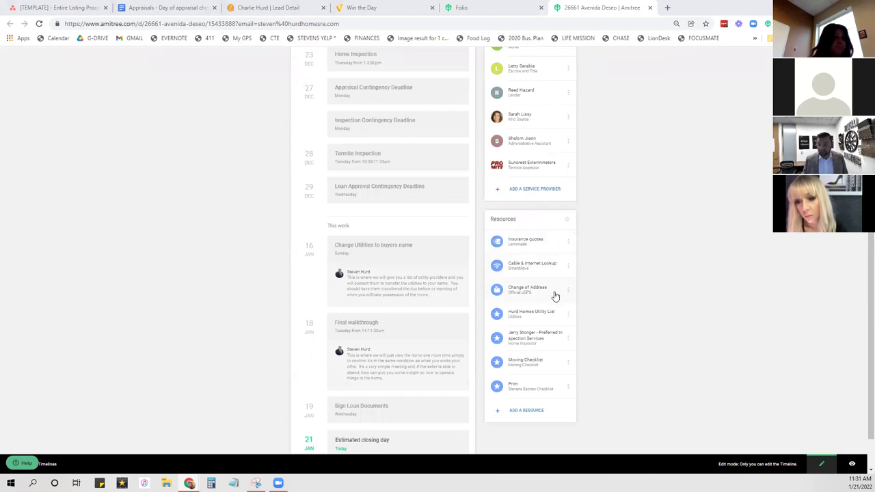
- Open the Hurd Homes Utility List PDF and browse its Orange County utility providers by city
{"action": "left_click", "coordinate": [528, 319]}
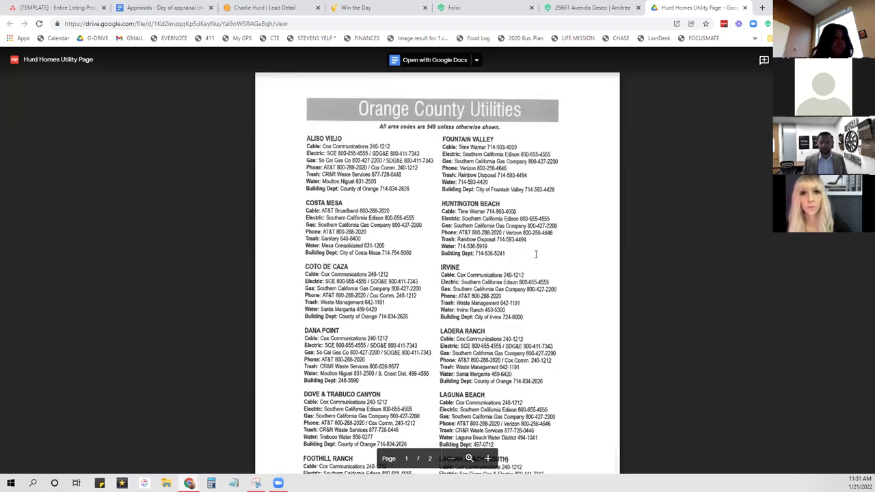
{"action": "scroll", "coordinate": [535, 253], "scroll_direction": "down", "scroll_amount": 5}
{"action": "scroll", "coordinate": [539, 252], "scroll_direction": "down", "scroll_amount": 2}
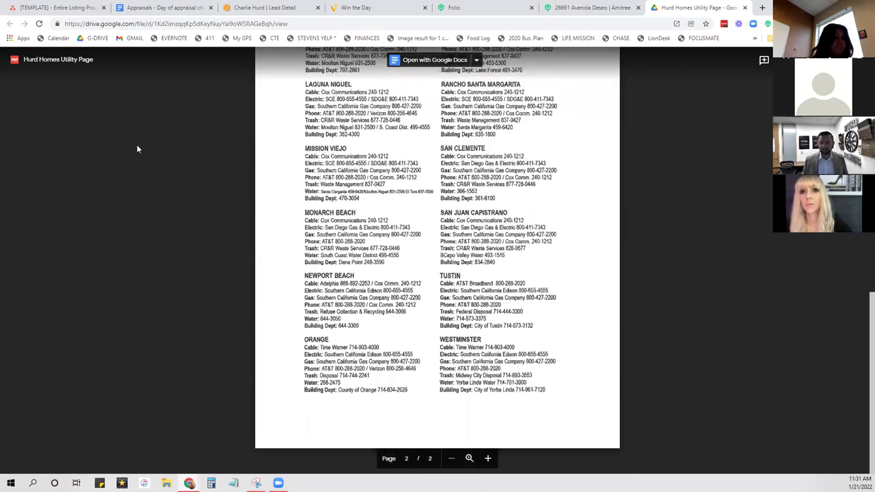
{"action": "scroll", "coordinate": [553, 261], "scroll_direction": "up", "scroll_amount": 2}
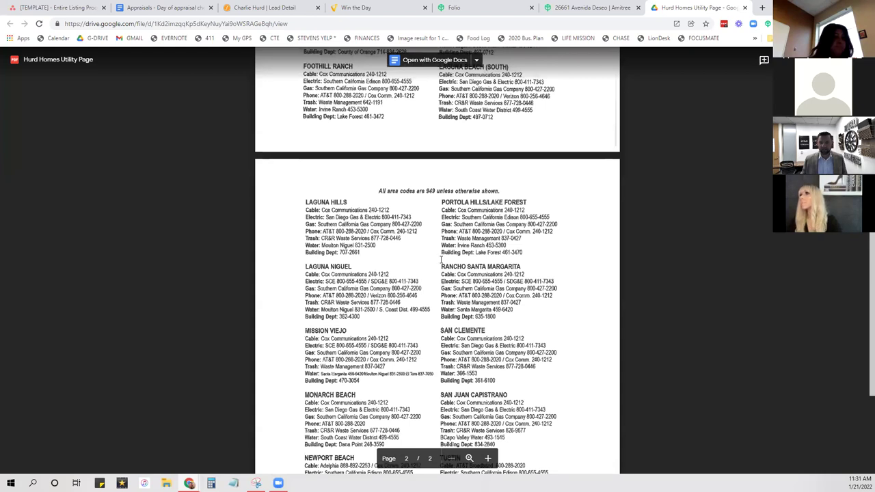
{"action": "scroll", "coordinate": [553, 261], "scroll_direction": "up", "scroll_amount": 5}
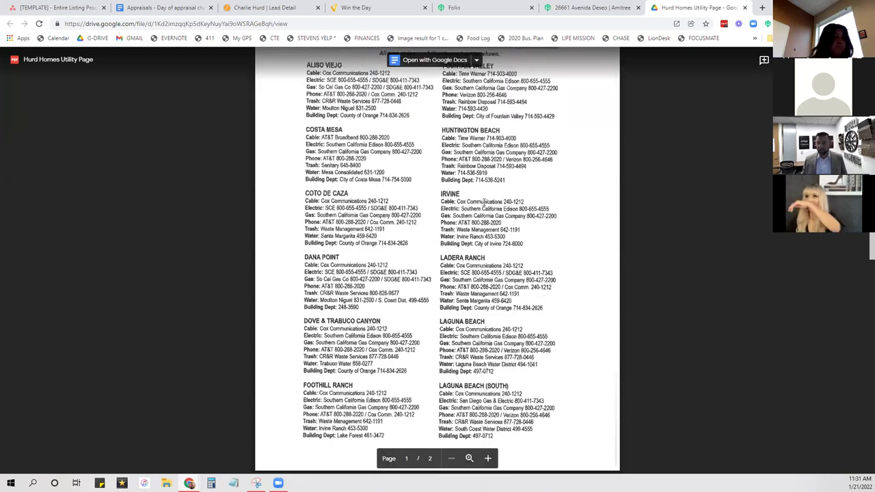
{"action": "left_click", "coordinate": [472, 7]}
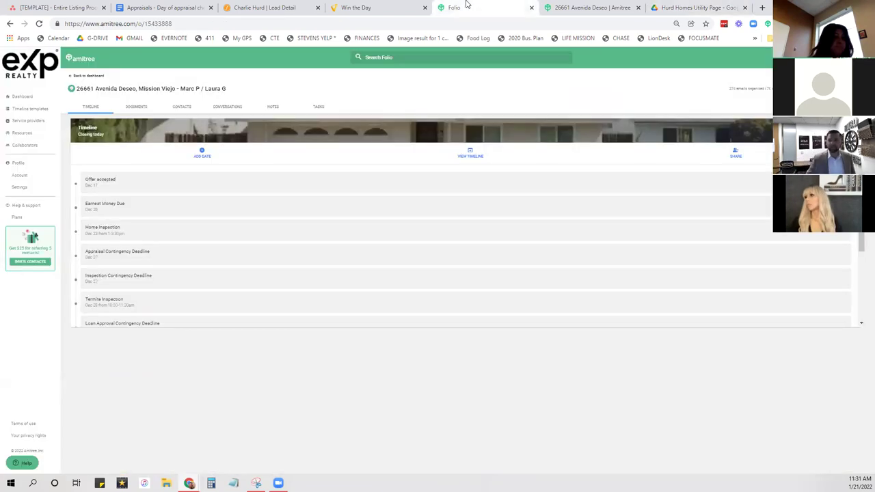
{"action": "left_click", "coordinate": [559, 6]}
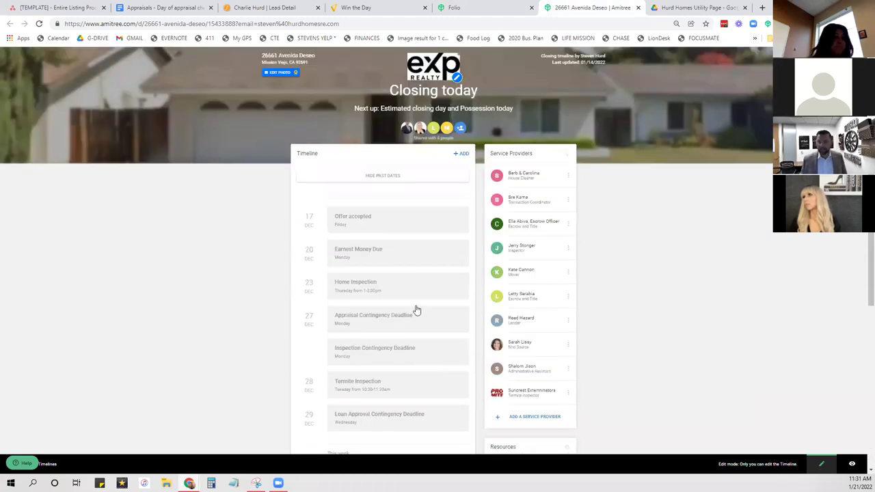
{"action": "scroll", "coordinate": [385, 210], "scroll_direction": "down", "scroll_amount": 2}
{"action": "scroll", "coordinate": [384, 209], "scroll_direction": "up", "scroll_amount": 1}
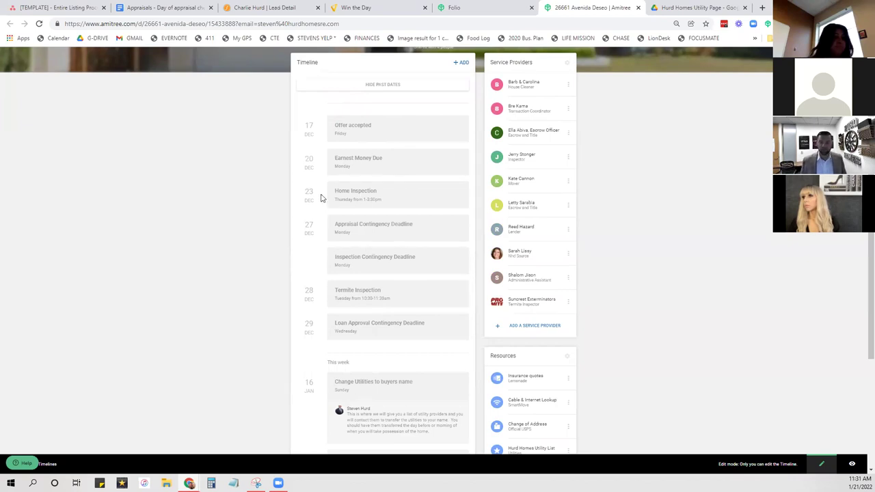
{"action": "scroll", "coordinate": [410, 209], "scroll_direction": "down", "scroll_amount": 1}
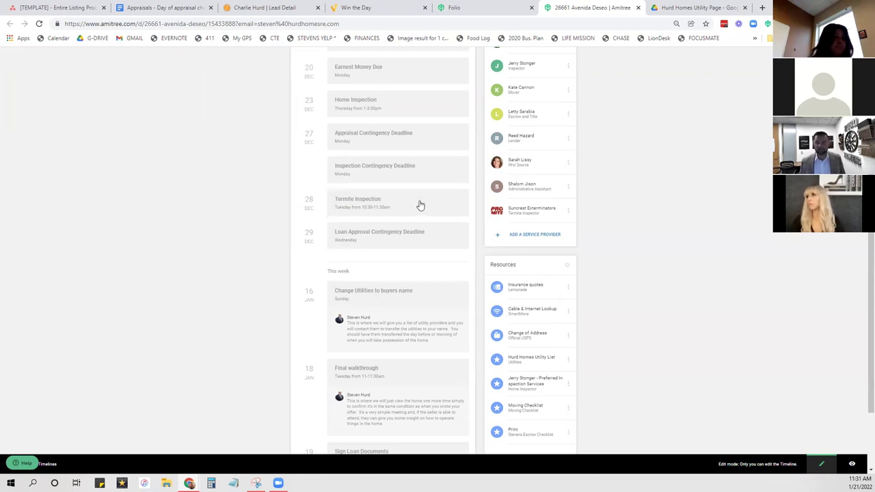
{"action": "scroll", "coordinate": [415, 205], "scroll_direction": "down", "scroll_amount": 1}
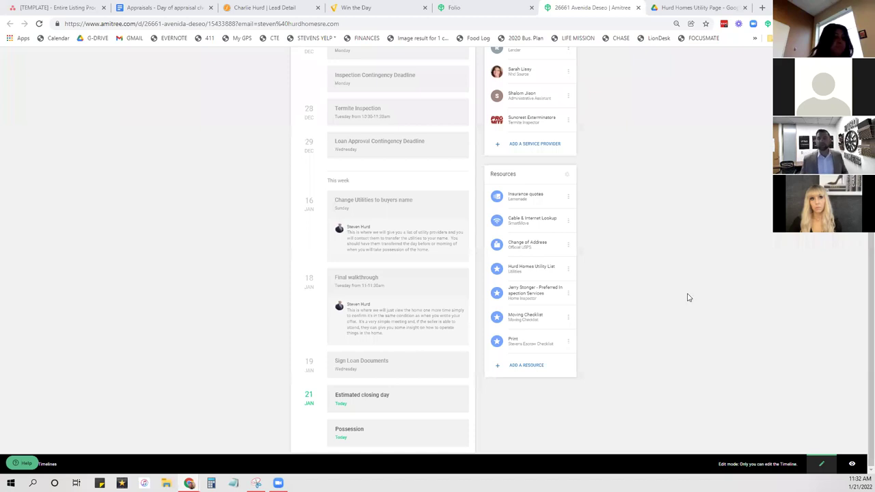
{"action": "scroll", "coordinate": [577, 203], "scroll_direction": "up", "scroll_amount": 4}
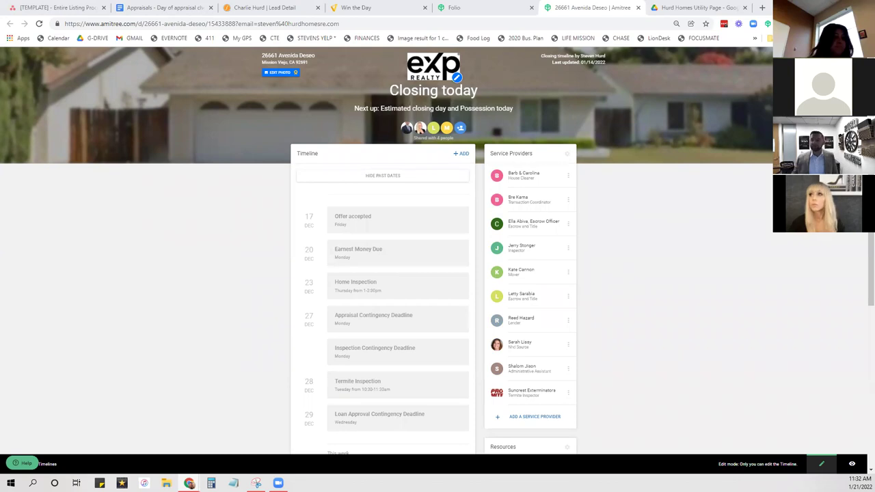
{"action": "key", "text": "alt+Tab"}
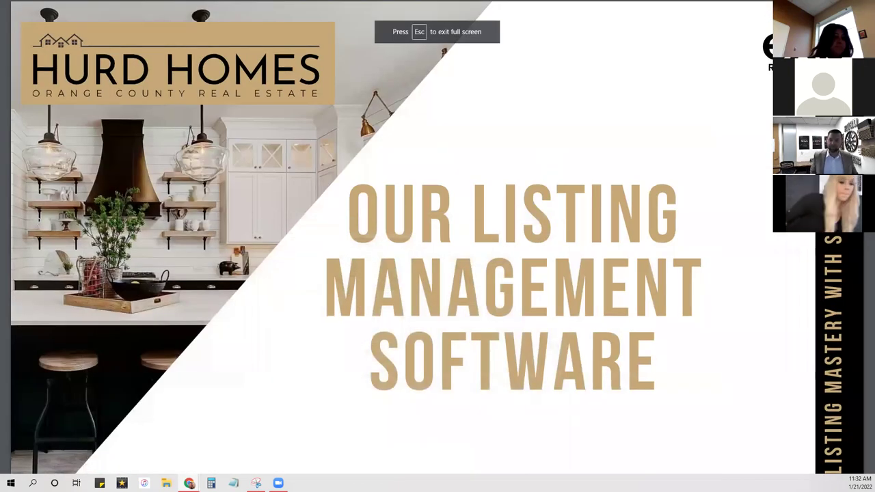
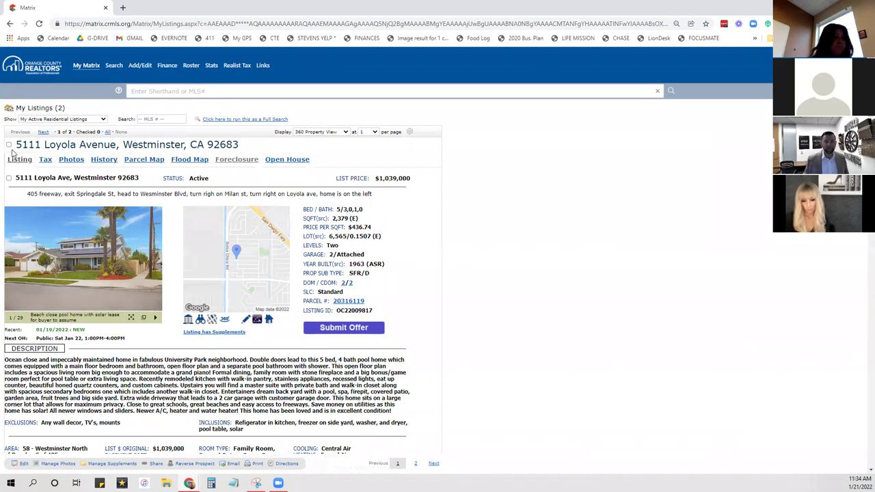
- Scroll down to the listing's Private Remarks and highlight the remarks paragraph
{"action": "scroll", "coordinate": [554, 229], "scroll_direction": "down", "scroll_amount": 2}
{"action": "scroll", "coordinate": [554, 231], "scroll_direction": "down", "scroll_amount": 15}
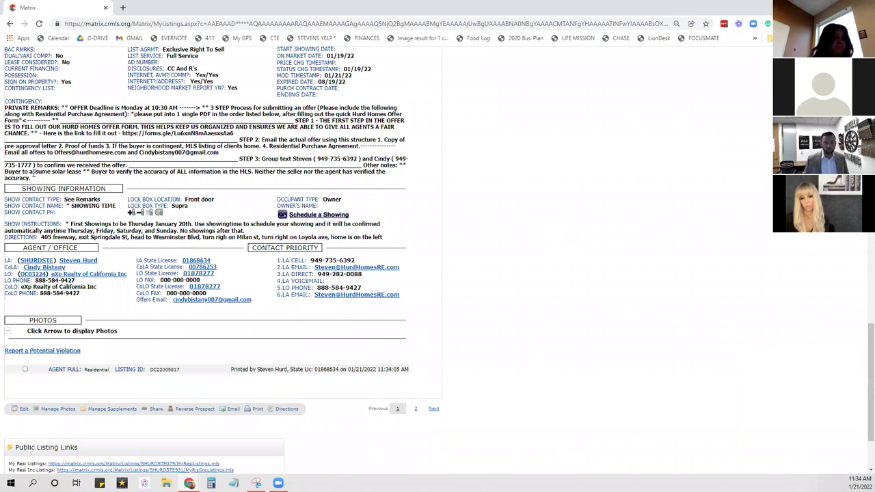
{"action": "left_click_drag", "start_coordinate": [12, 99], "coordinate": [74, 118]}
{"action": "left_click", "coordinate": [10, 111]}
{"action": "left_click", "coordinate": [129, 126]}
- Highlight the 3 STEP Process heading and the STEP 1, STEP 2 and STEP 3 instructions
{"action": "left_click_drag", "start_coordinate": [211, 108], "coordinate": [320, 108]}
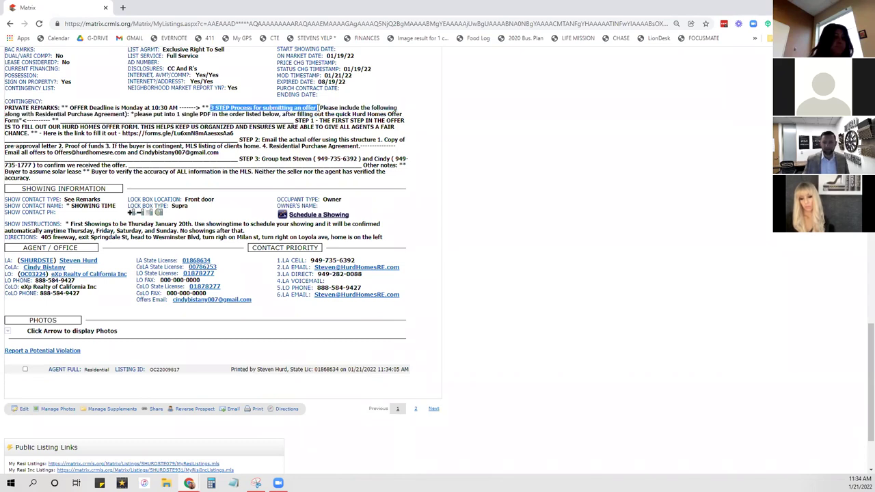
{"action": "left_click_drag", "start_coordinate": [294, 121], "coordinate": [386, 121]}
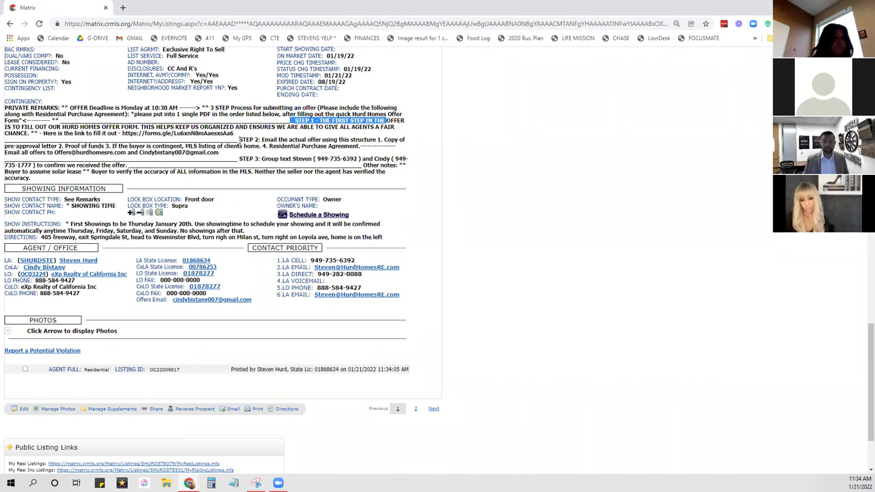
{"action": "left_click_drag", "start_coordinate": [241, 139], "coordinate": [380, 146]}
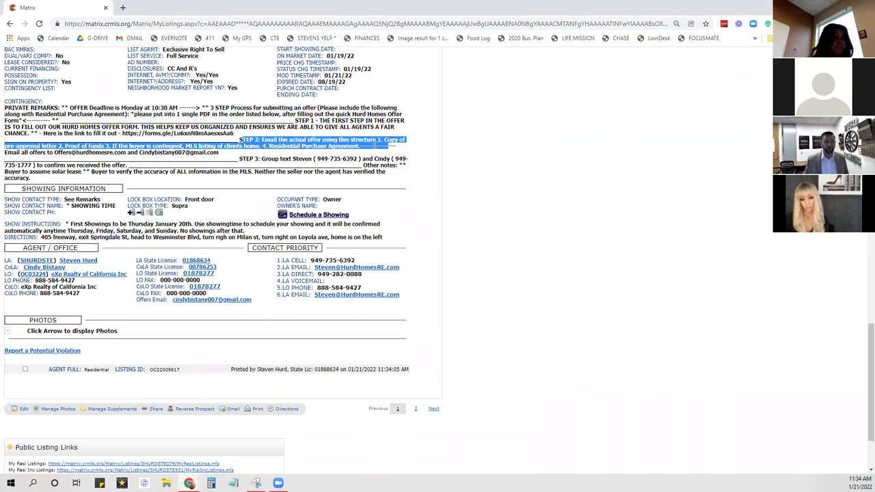
{"action": "left_click_drag", "start_coordinate": [260, 158], "coordinate": [357, 159]}
{"action": "left_click", "coordinate": [450, 176]}
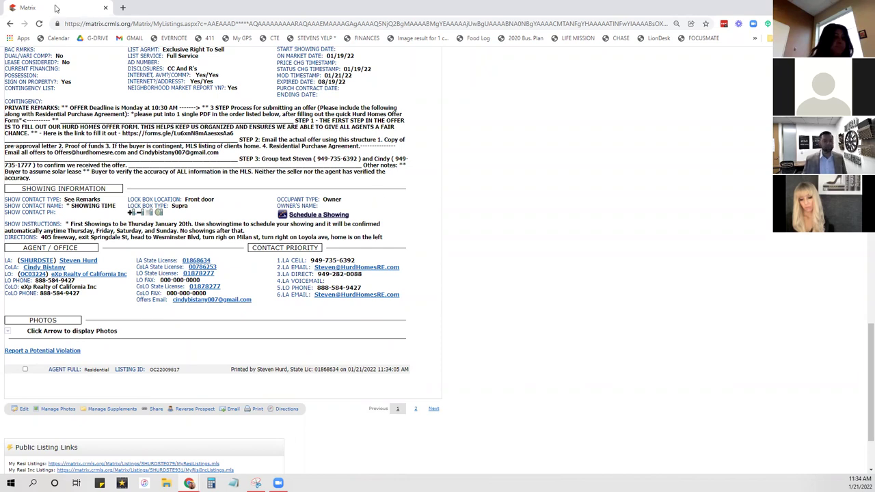
- Look over the offer responses spreadsheet and the Lender Form, then return to the CRMLS page
{"action": "key", "text": "ctrl+w"}
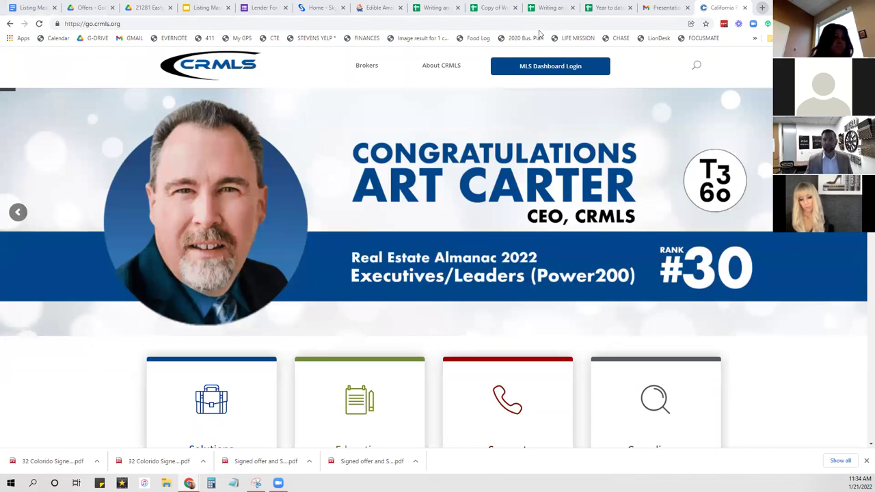
{"action": "left_click", "coordinate": [433, 7]}
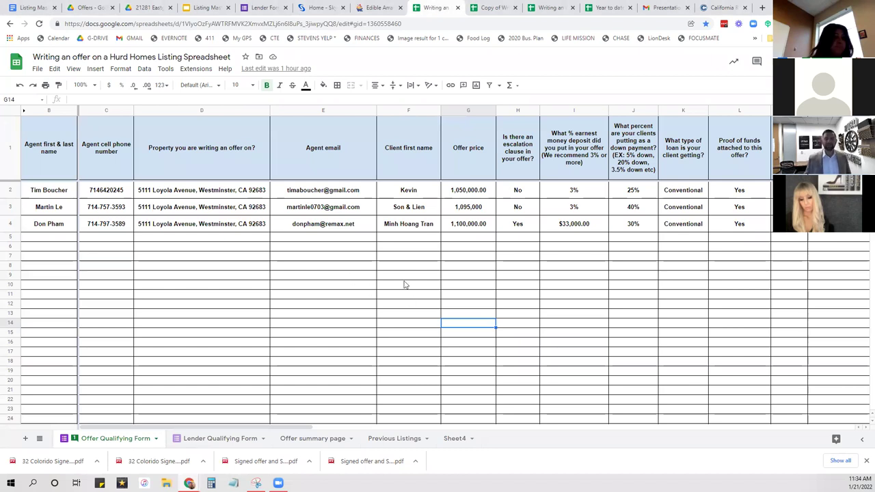
{"action": "left_click", "coordinate": [272, 7]}
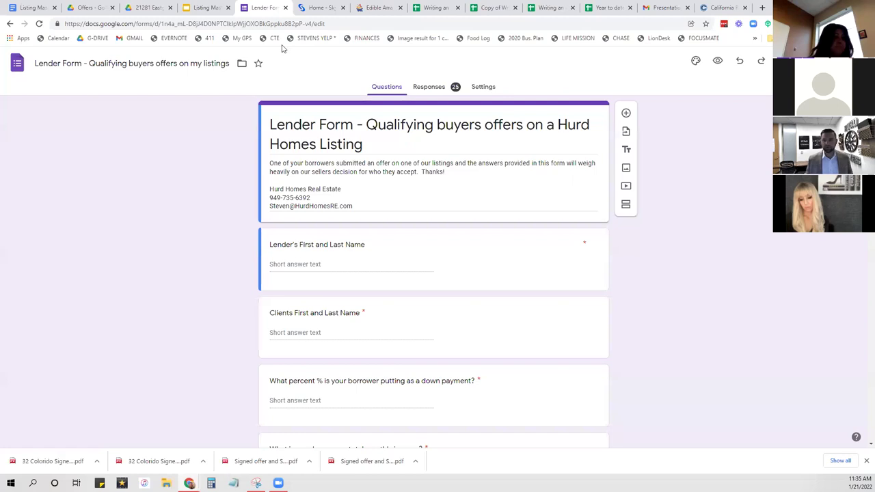
{"action": "left_click", "coordinate": [707, 8]}
- Search 'offer form' and open the Writing an offer on a Hurd Homes Listing form editor
{"action": "left_click", "coordinate": [652, 22]}
{"action": "type", "text": "oif"}
{"action": "key", "text": "BackSpace"}
{"action": "key", "text": "BackSpace"}
{"action": "type", "text": "f"}
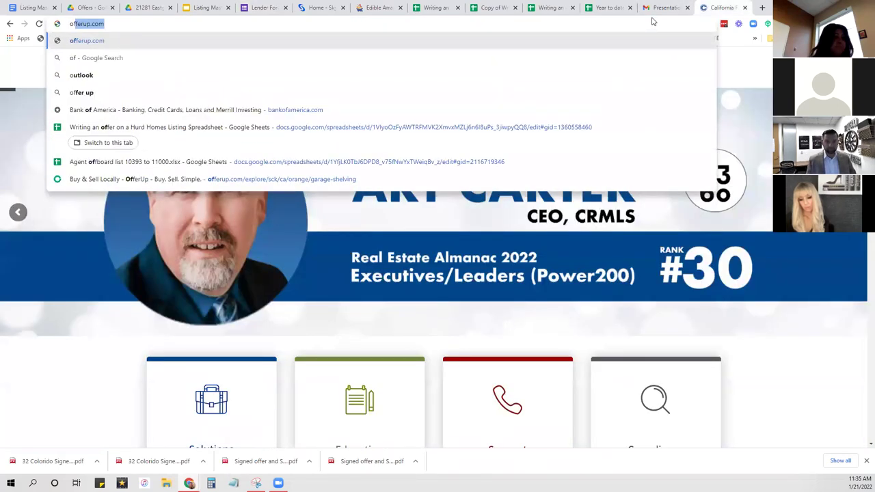
{"action": "type", "text": "fer form"}
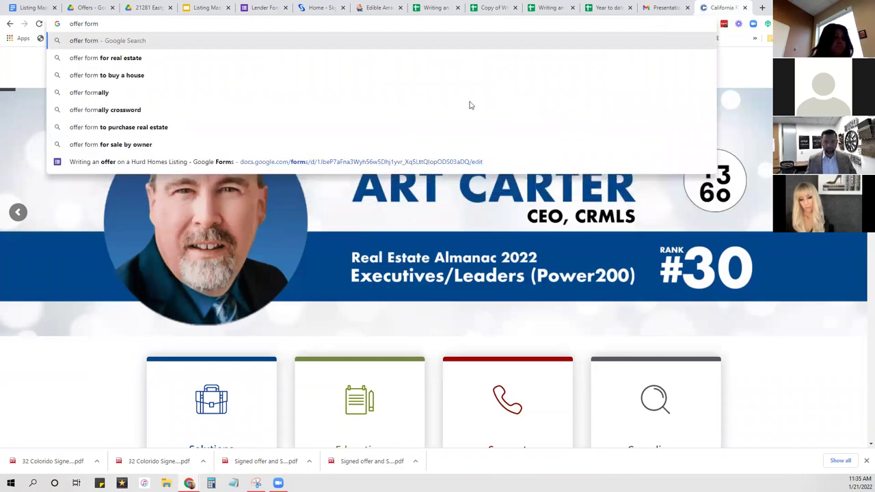
{"action": "left_click", "coordinate": [290, 164]}
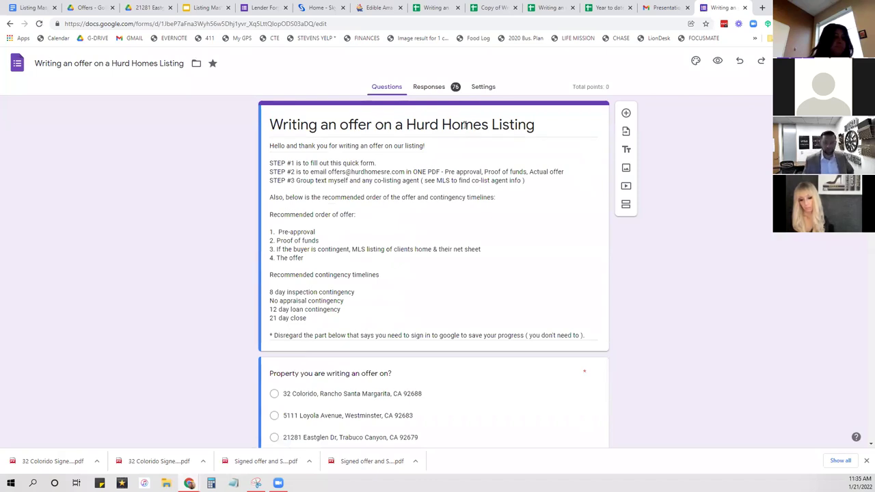
- Generate a shortened share link for the offer form and open the live form in a new window
{"action": "left_click", "coordinate": [797, 63]}
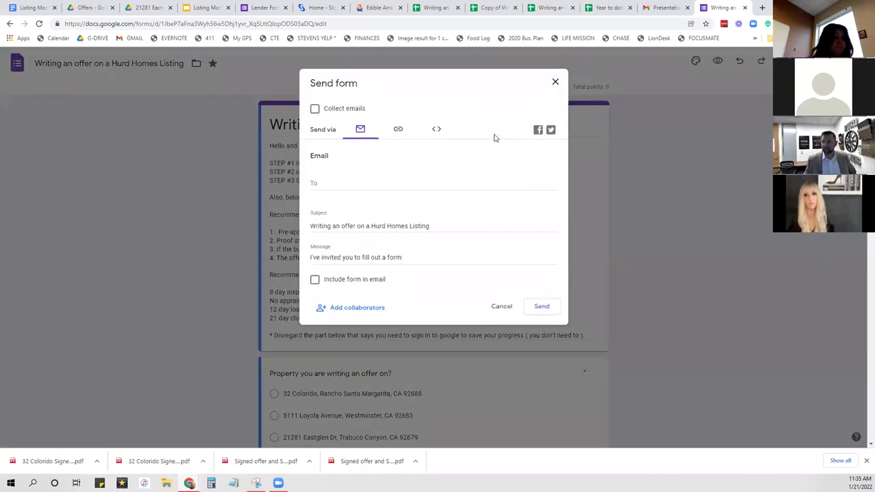
{"action": "left_click", "coordinate": [398, 132]}
{"action": "left_click", "coordinate": [349, 187]}
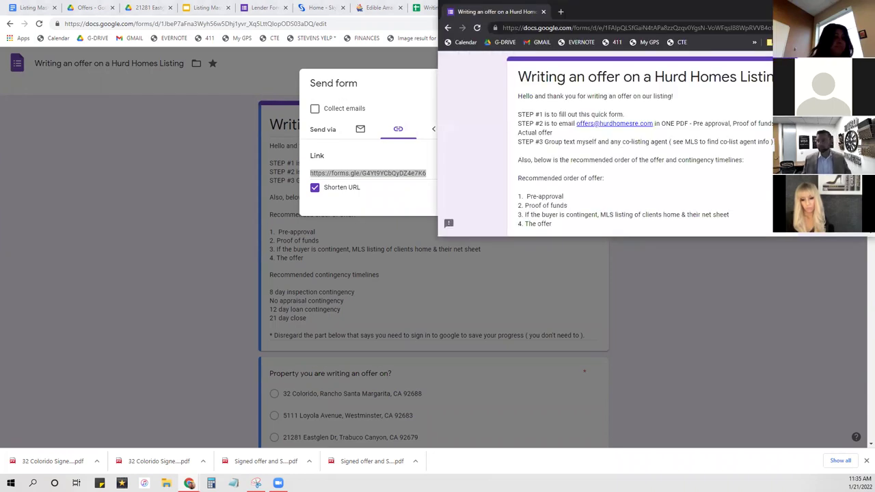
{"action": "key", "text": "super+Up"}
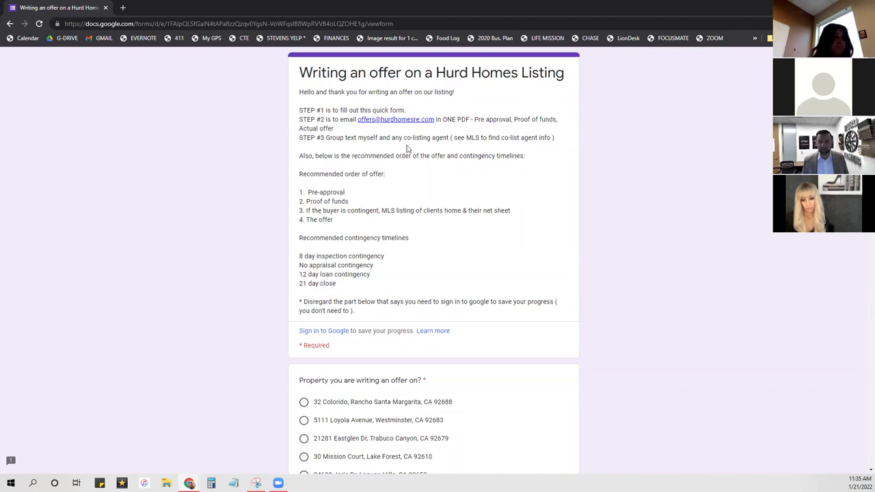
{"action": "scroll", "coordinate": [465, 158], "scroll_direction": "down", "scroll_amount": 2}
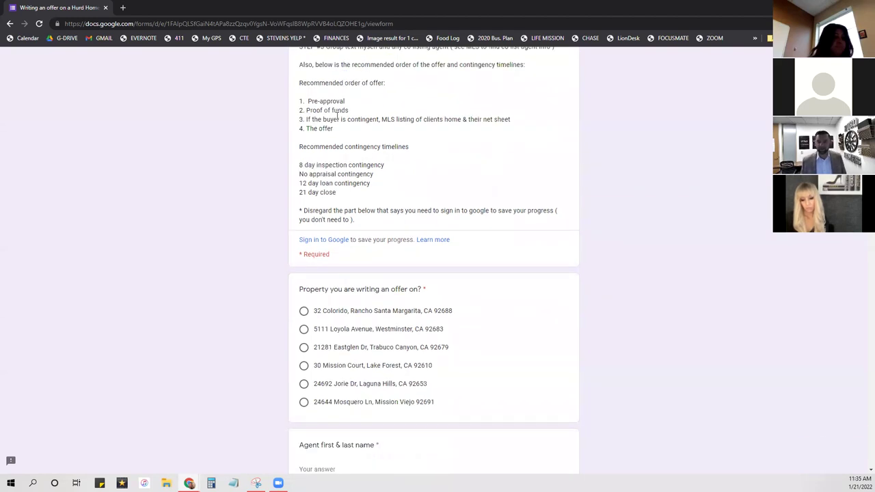
{"action": "left_click_drag", "start_coordinate": [302, 85], "coordinate": [390, 86]}
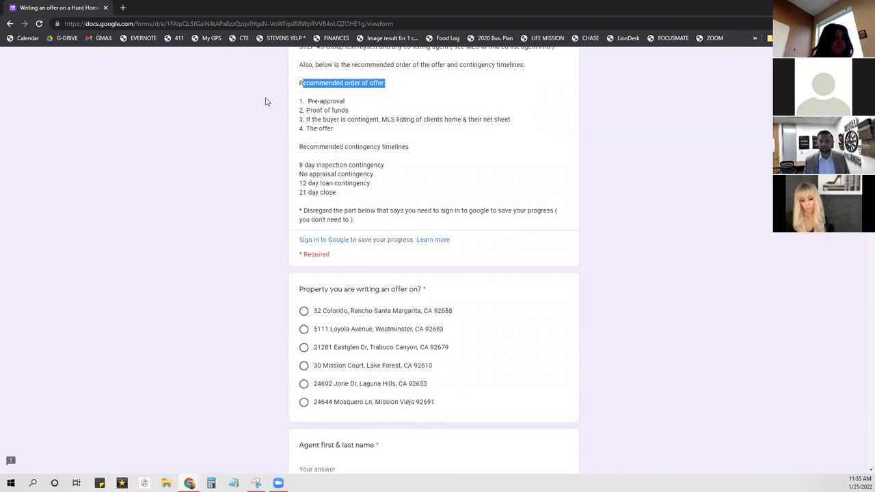
{"action": "left_click_drag", "start_coordinate": [298, 102], "coordinate": [352, 106]}
{"action": "left_click_drag", "start_coordinate": [294, 112], "coordinate": [306, 110]}
{"action": "left_click", "coordinate": [347, 118]}
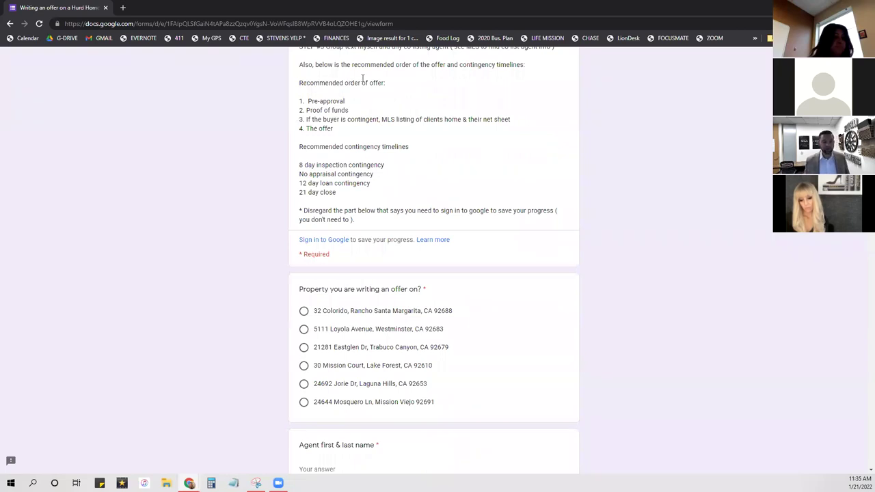
{"action": "scroll", "coordinate": [486, 177], "scroll_direction": "down", "scroll_amount": 1}
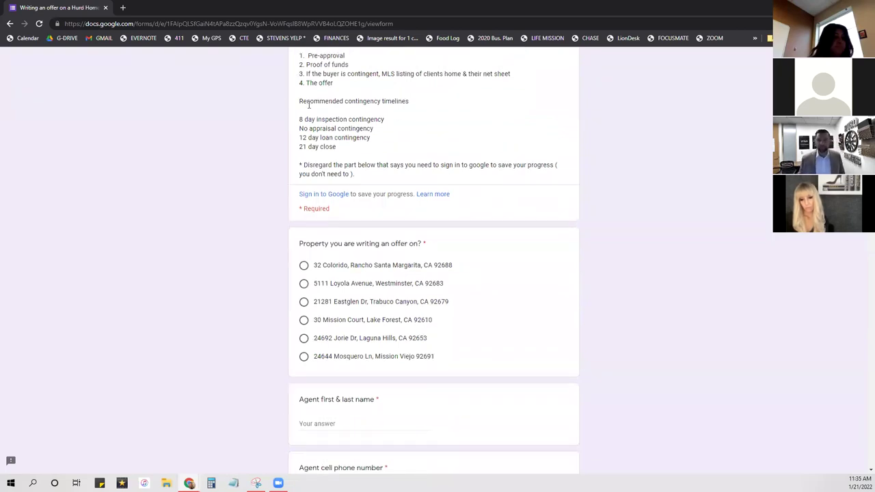
{"action": "left_click_drag", "start_coordinate": [299, 103], "coordinate": [404, 100]}
{"action": "mouse_move", "coordinate": [399, 129]}
{"action": "left_mouse_down"}
{"action": "mouse_move", "coordinate": [300, 127]}
{"action": "mouse_move", "coordinate": [416, 132]}
{"action": "left_mouse_up"}
{"action": "left_click", "coordinate": [302, 127]}
{"action": "left_click_drag", "start_coordinate": [301, 140], "coordinate": [414, 144]}
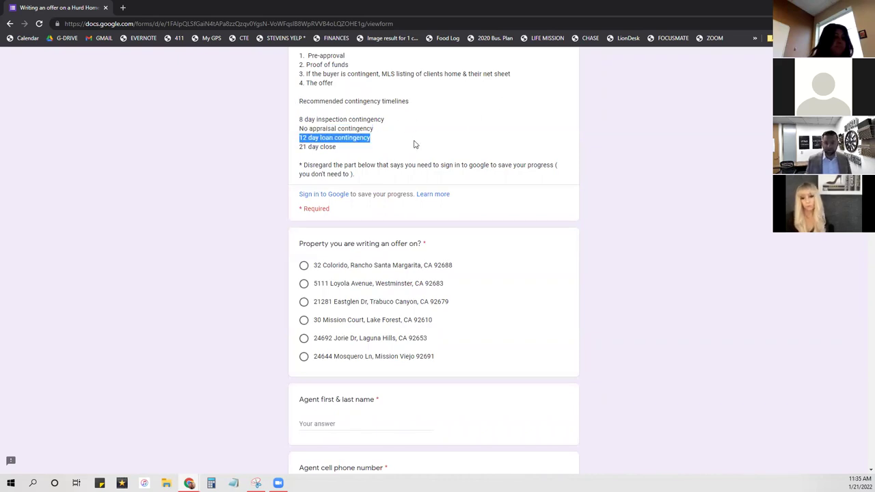
{"action": "left_click_drag", "start_coordinate": [298, 148], "coordinate": [360, 154]}
{"action": "left_click", "coordinate": [383, 162]}
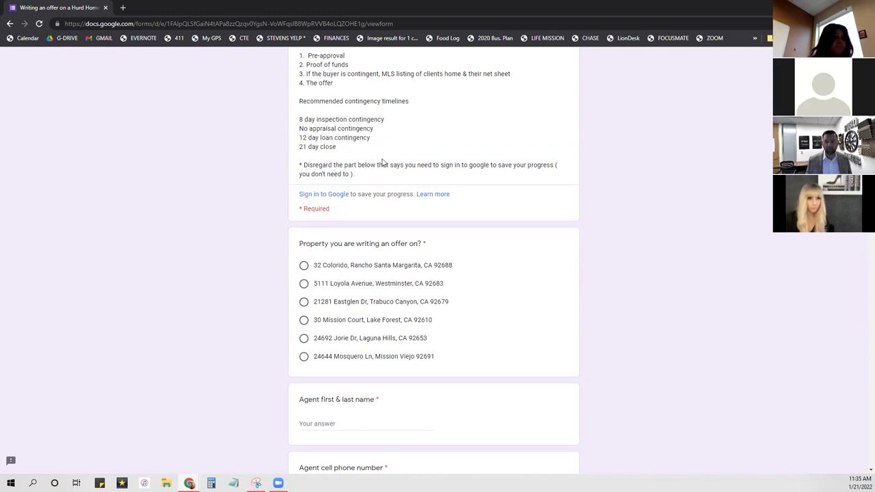
{"action": "scroll", "coordinate": [394, 148], "scroll_direction": "down", "scroll_amount": 1}
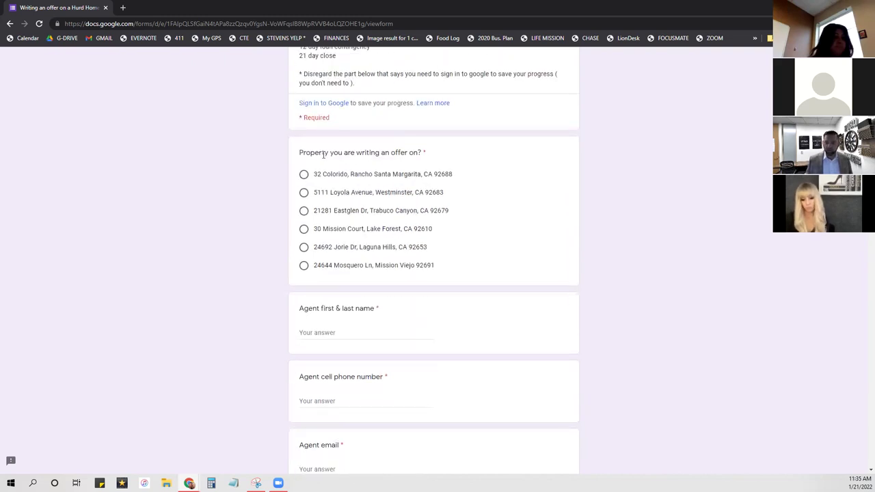
{"action": "scroll", "coordinate": [516, 158], "scroll_direction": "down", "scroll_amount": 2}
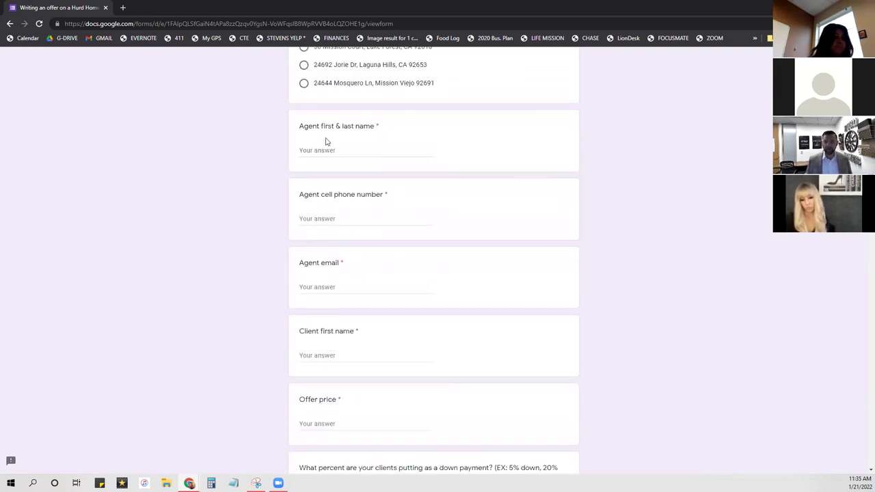
{"action": "scroll", "coordinate": [567, 180], "scroll_direction": "down", "scroll_amount": 1}
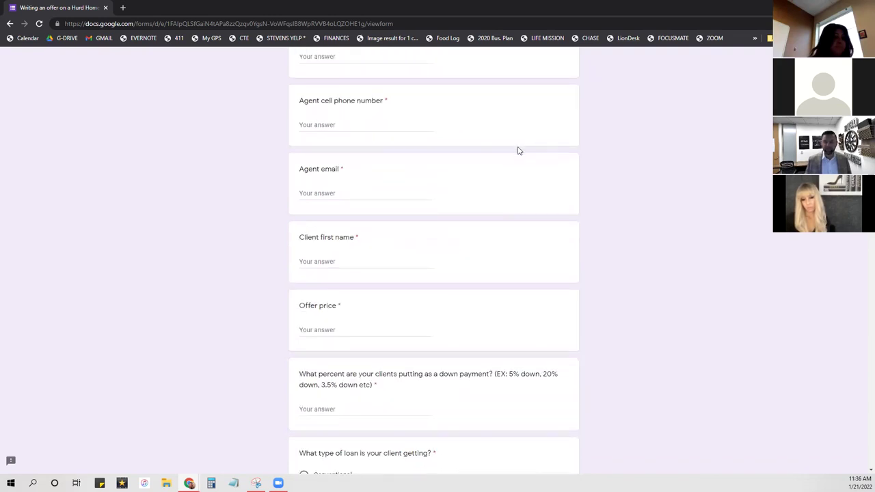
{"action": "scroll", "coordinate": [530, 151], "scroll_direction": "down", "scroll_amount": 1}
{"action": "scroll", "coordinate": [362, 173], "scroll_direction": "down", "scroll_amount": 1}
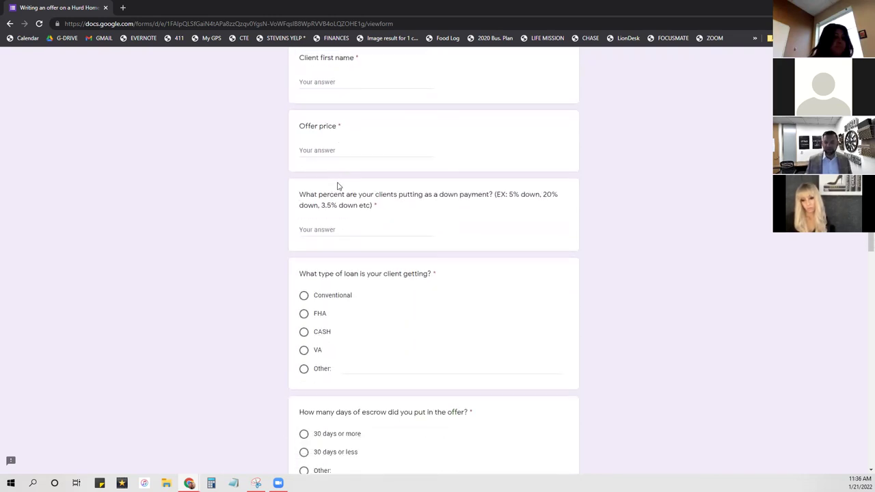
{"action": "scroll", "coordinate": [535, 155], "scroll_direction": "down", "scroll_amount": 1}
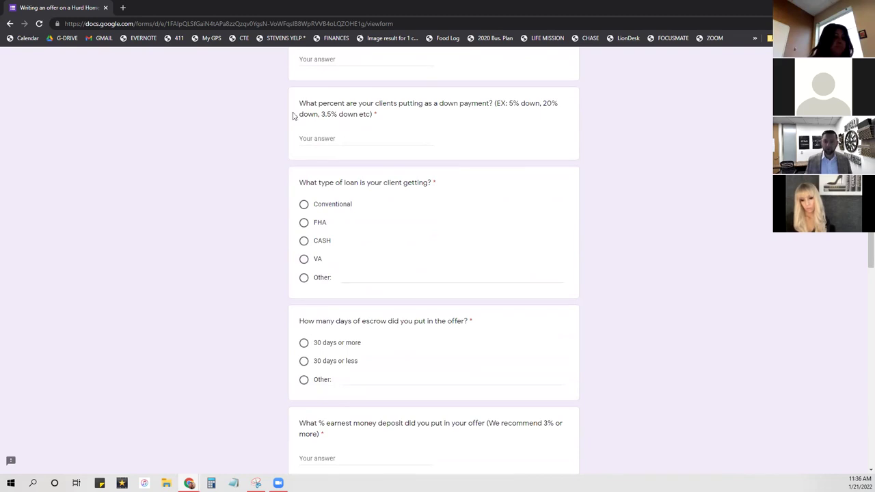
{"action": "scroll", "coordinate": [578, 145], "scroll_direction": "down", "scroll_amount": 1}
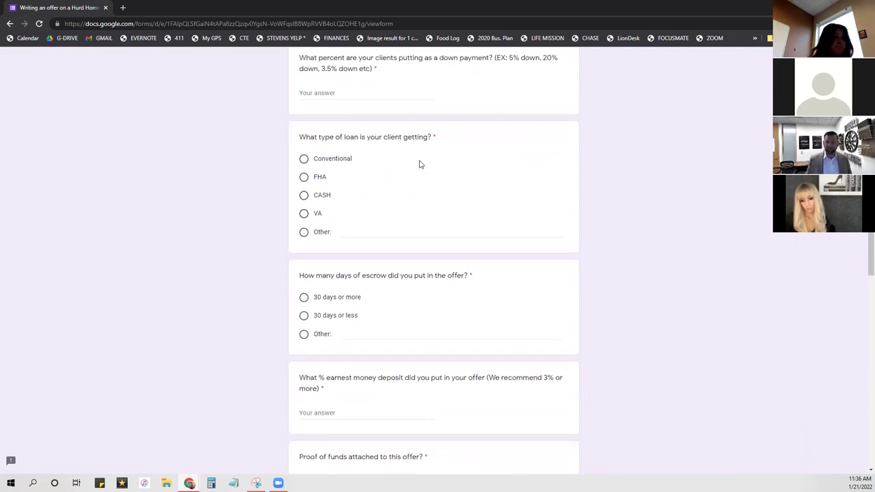
{"action": "scroll", "coordinate": [410, 166], "scroll_direction": "down", "scroll_amount": 1}
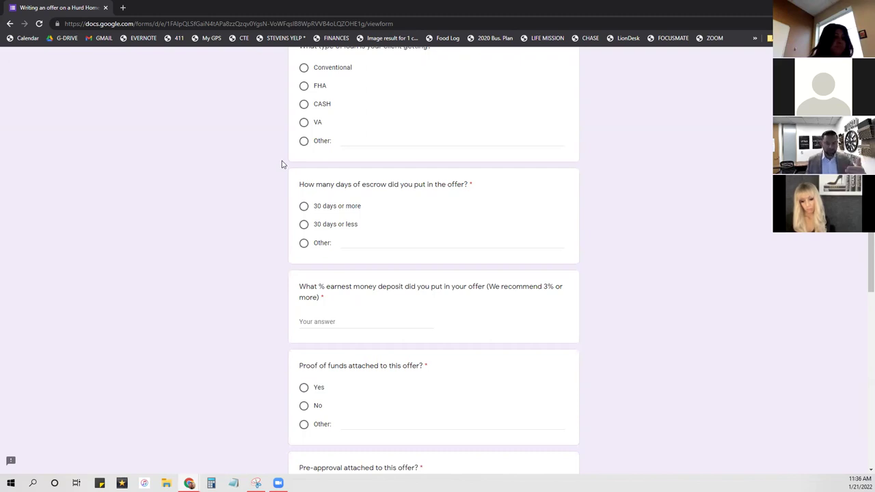
{"action": "scroll", "coordinate": [393, 201], "scroll_direction": "down", "scroll_amount": 2}
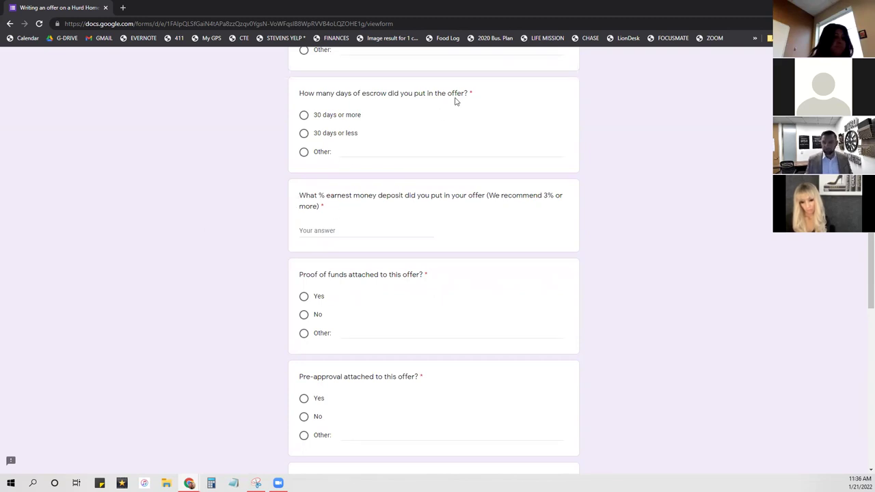
{"action": "scroll", "coordinate": [537, 217], "scroll_direction": "down", "scroll_amount": 2}
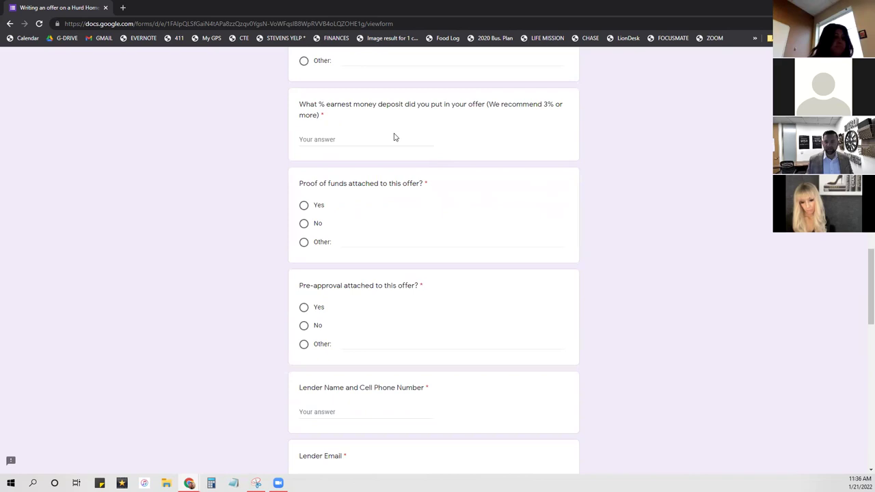
{"action": "scroll", "coordinate": [540, 187], "scroll_direction": "down", "scroll_amount": 1}
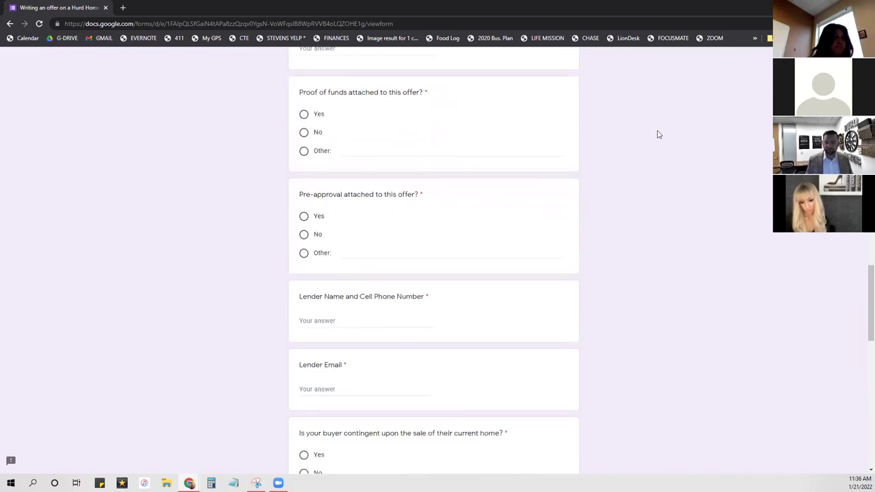
{"action": "scroll", "coordinate": [596, 220], "scroll_direction": "down", "scroll_amount": 1}
{"action": "scroll", "coordinate": [294, 189], "scroll_direction": "down", "scroll_amount": 1}
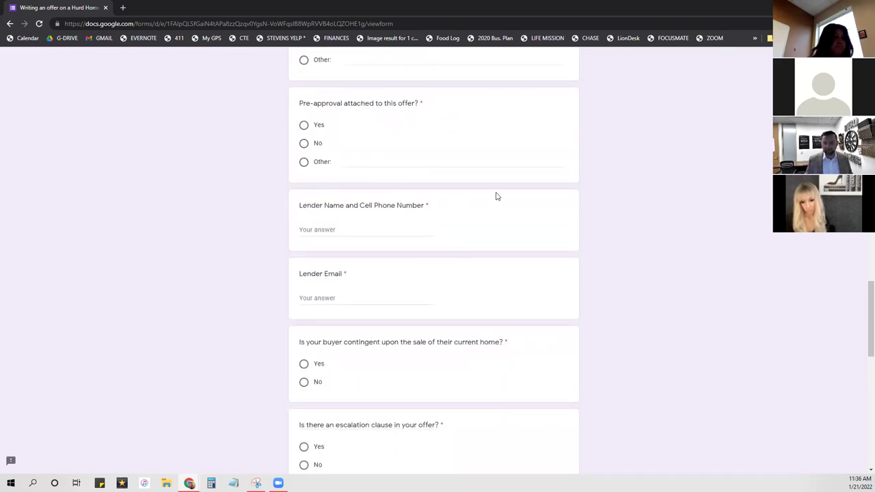
{"action": "scroll", "coordinate": [475, 201], "scroll_direction": "down", "scroll_amount": 3}
{"action": "scroll", "coordinate": [437, 136], "scroll_direction": "down", "scroll_amount": 2}
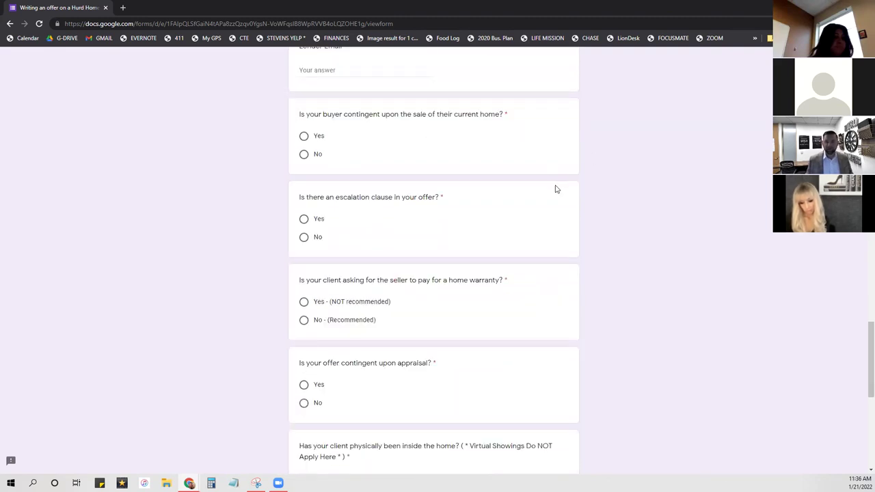
{"action": "scroll", "coordinate": [555, 188], "scroll_direction": "down", "scroll_amount": 2}
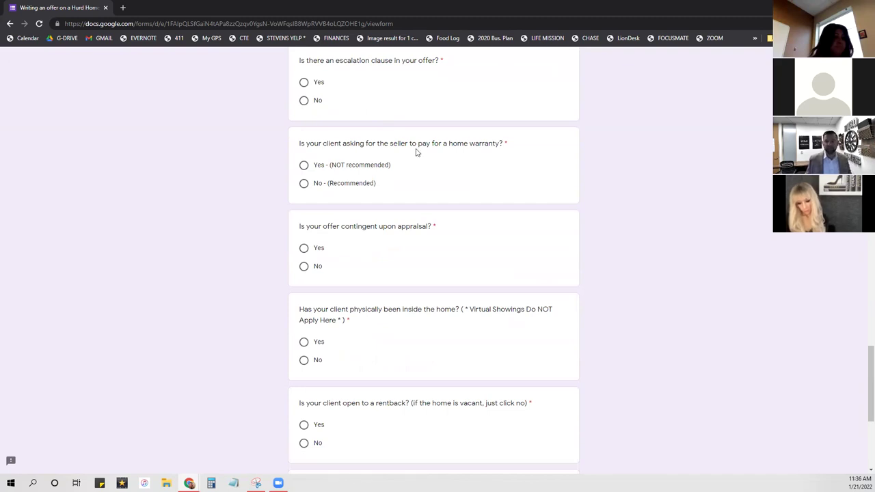
{"action": "scroll", "coordinate": [417, 154], "scroll_direction": "down", "scroll_amount": 2}
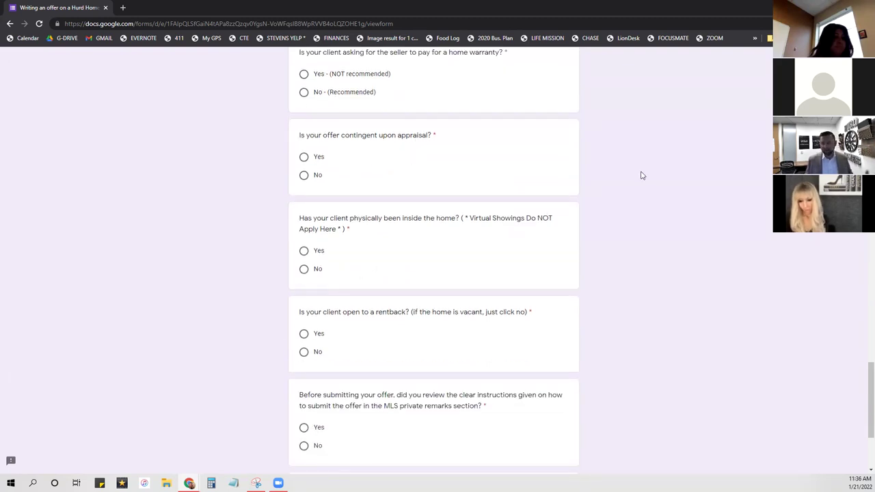
{"action": "scroll", "coordinate": [549, 215], "scroll_direction": "down", "scroll_amount": 3}
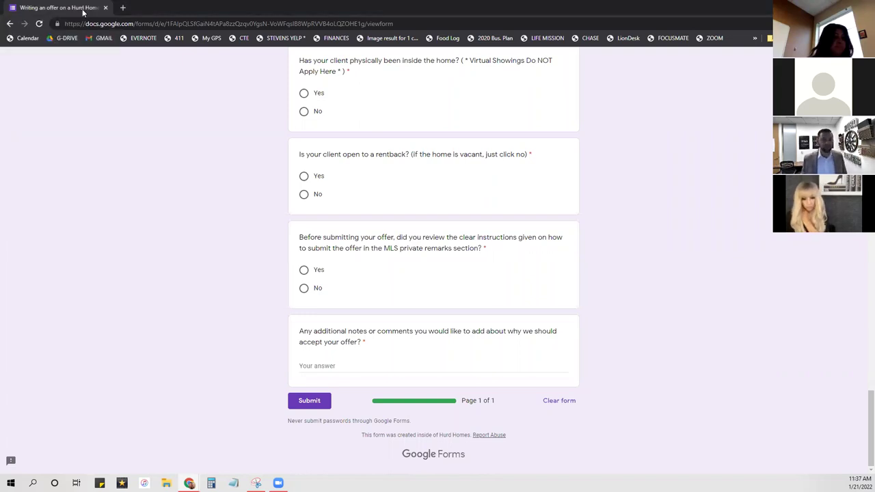
- Close the form preview and share dialog, then check the third offer's $1,100,000 price
{"action": "left_click", "coordinate": [105, 7]}
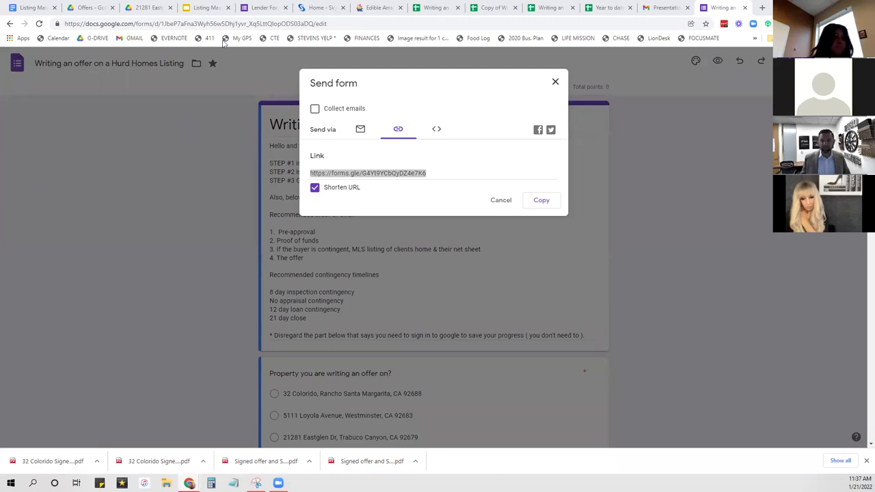
{"action": "left_click", "coordinate": [554, 82]}
{"action": "left_click", "coordinate": [428, 4]}
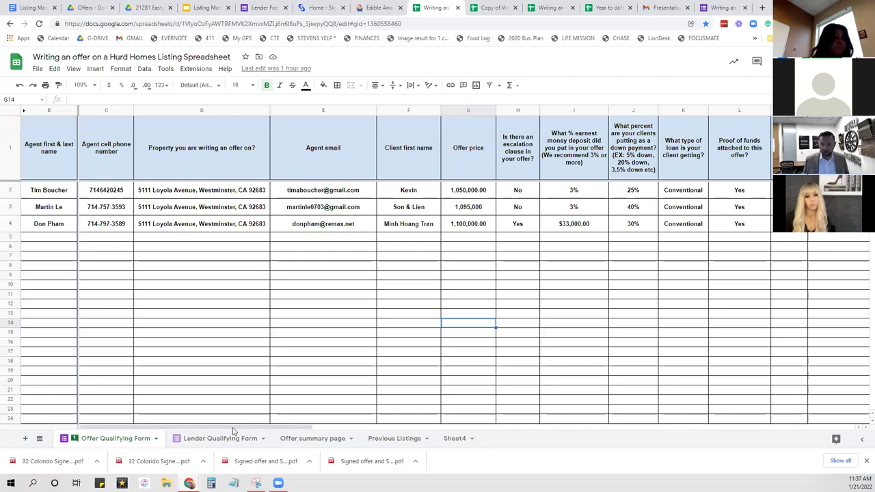
{"action": "left_click_drag", "start_coordinate": [252, 431], "coordinate": [236, 419]}
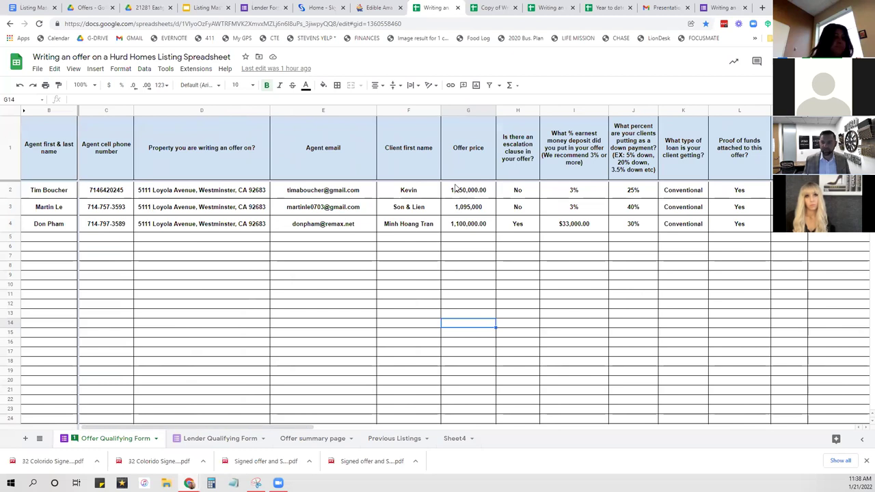
{"action": "left_click", "coordinate": [472, 231]}
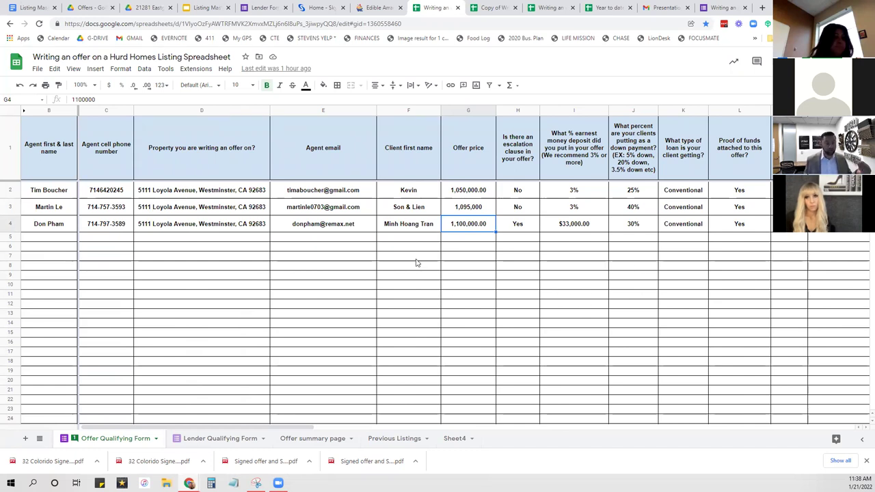
{"action": "left_click", "coordinate": [145, 7]}
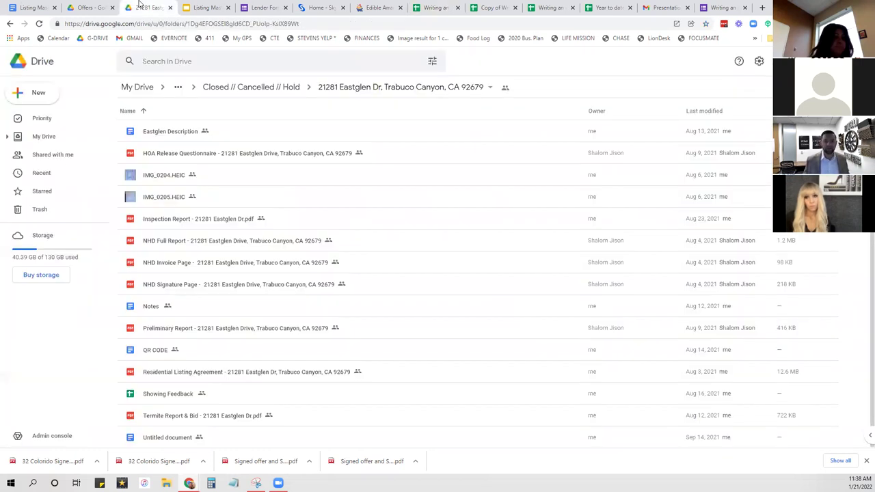
{"action": "left_click", "coordinate": [87, 7]}
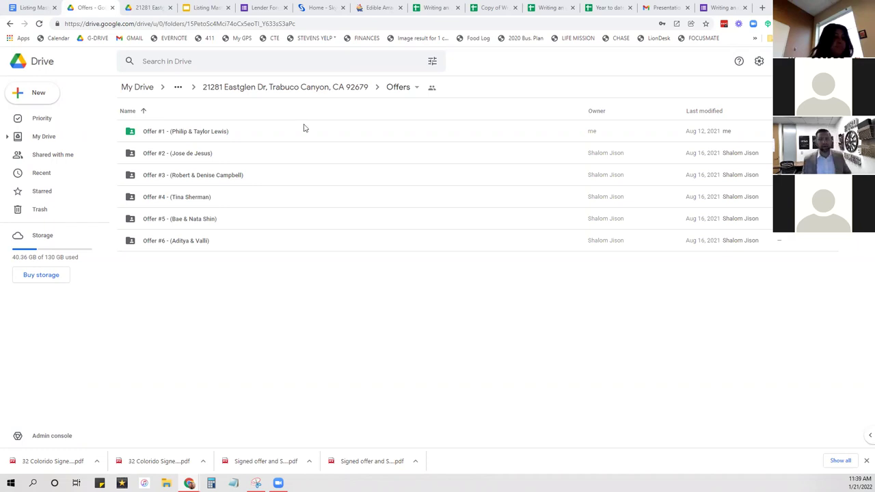
{"action": "left_click", "coordinate": [721, 7]}
{"action": "left_click", "coordinate": [270, 165]}
{"action": "key", "text": "ctrl+a"}
{"action": "left_click", "coordinate": [364, 196]}
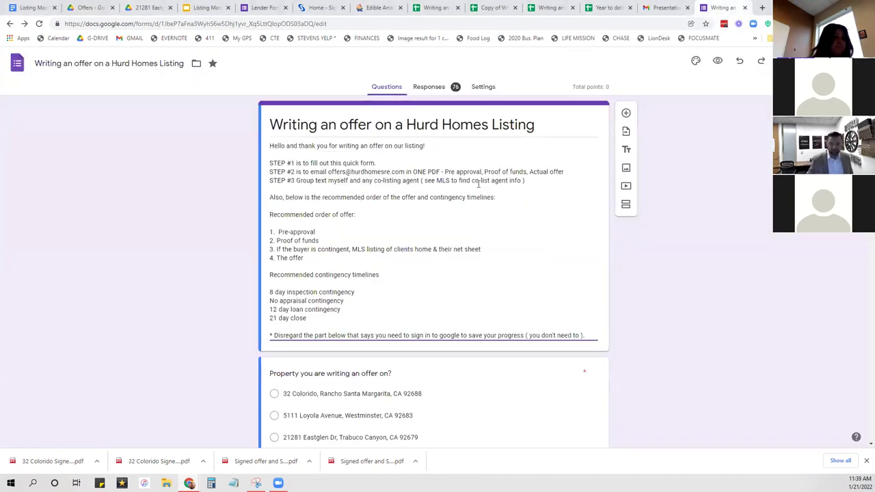
- Point out step three of the form instructions and scroll through the questions before returning to the responses sheet
{"action": "left_click", "coordinate": [556, 184]}
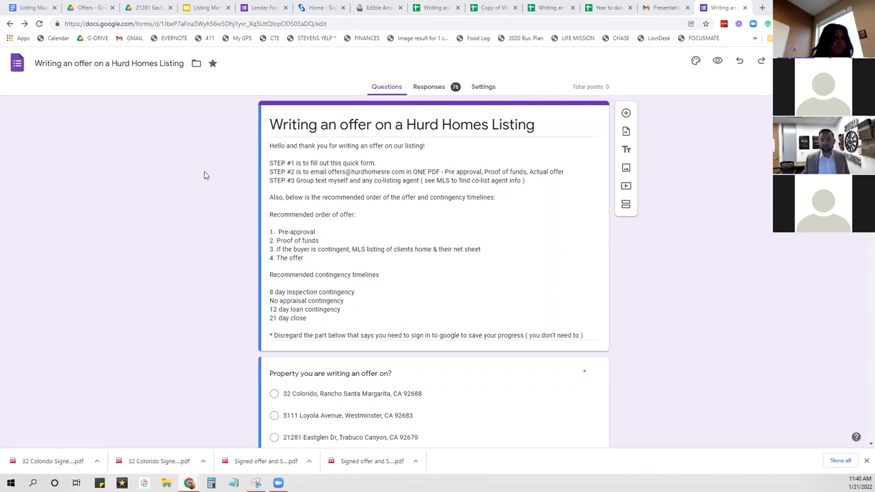
{"action": "scroll", "coordinate": [264, 273], "scroll_direction": "down", "scroll_amount": 3}
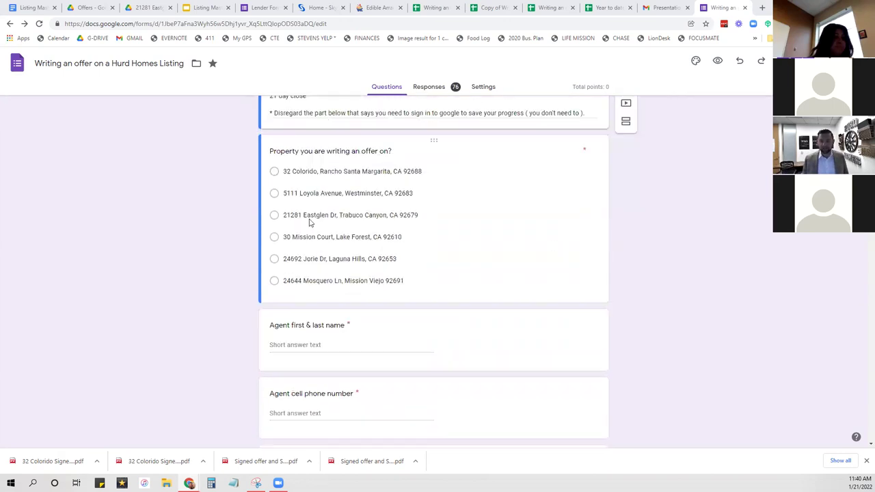
{"action": "scroll", "coordinate": [305, 250], "scroll_direction": "down", "scroll_amount": 3}
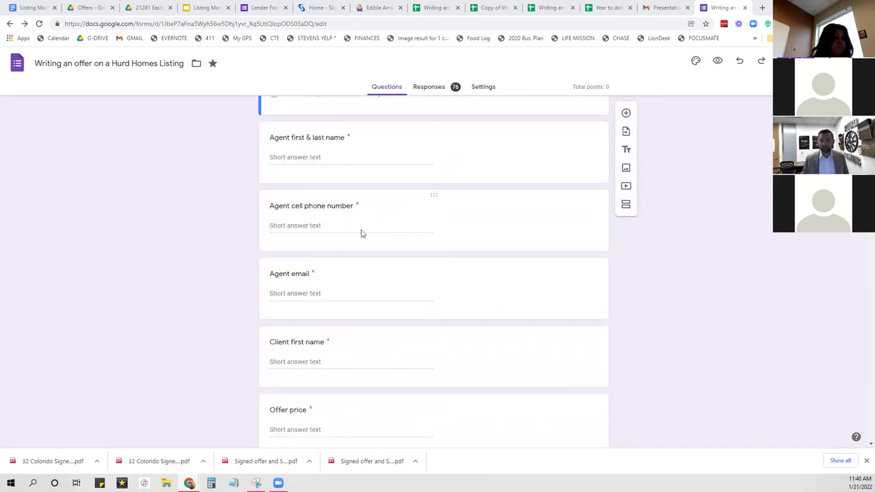
{"action": "left_click", "coordinate": [434, 7]}
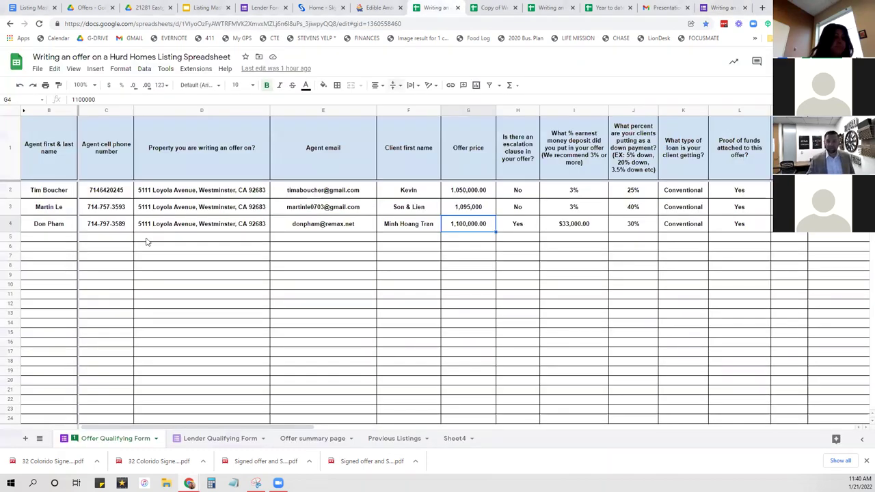
- Scroll right to the lender columns and select the three offers' lender names and email addresses
{"action": "left_click_drag", "start_coordinate": [198, 427], "coordinate": [391, 454]}
{"action": "left_click", "coordinate": [290, 194]}
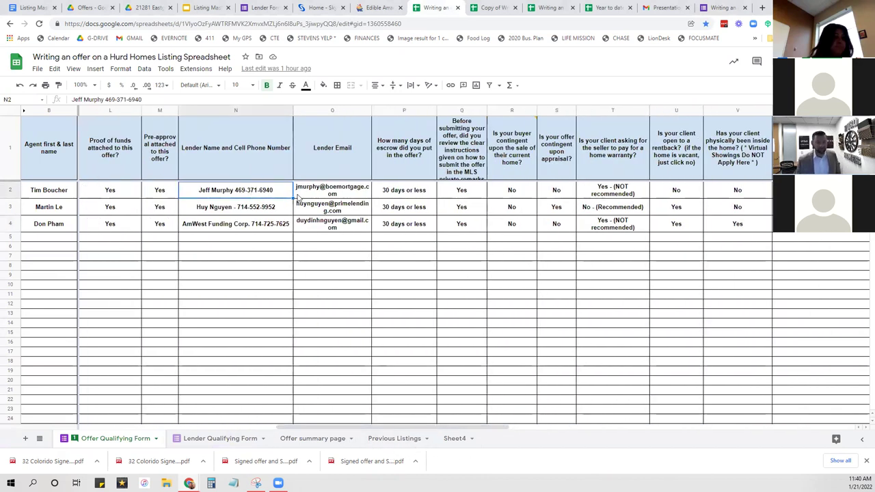
{"action": "mouse_move", "coordinate": [297, 198]}
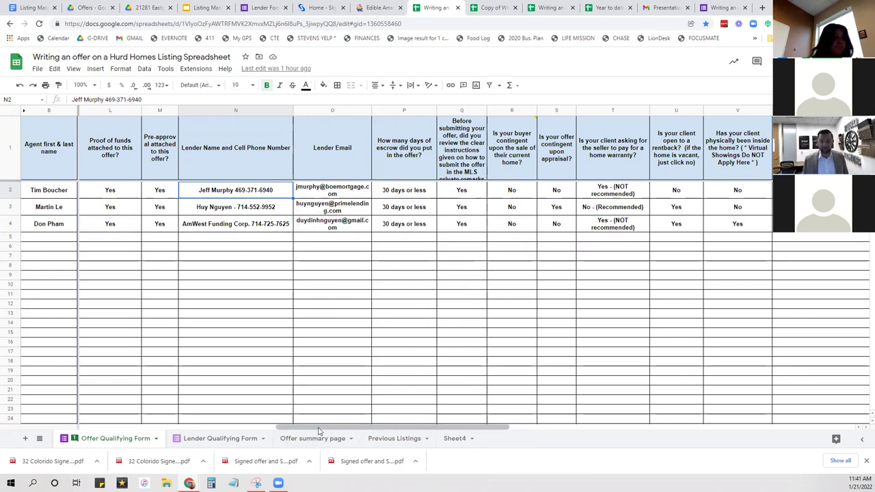
{"action": "left_click_drag", "start_coordinate": [321, 191], "coordinate": [322, 225]}
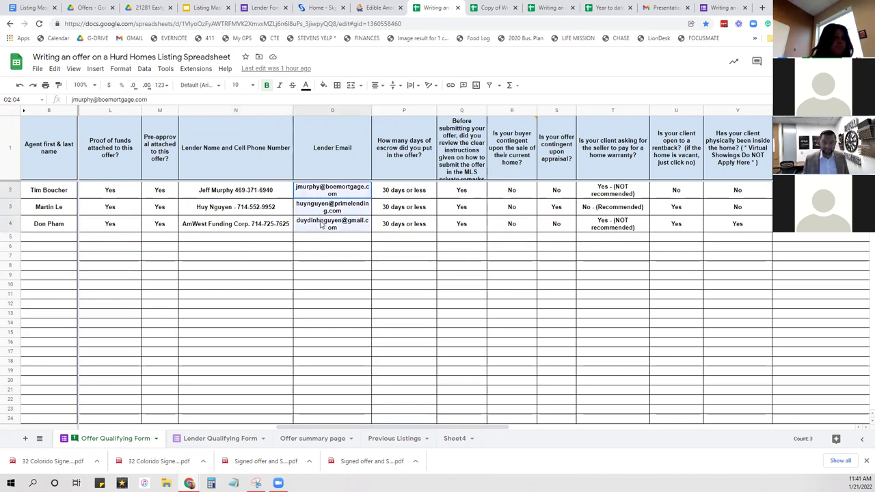
{"action": "left_click", "coordinate": [263, 8]}
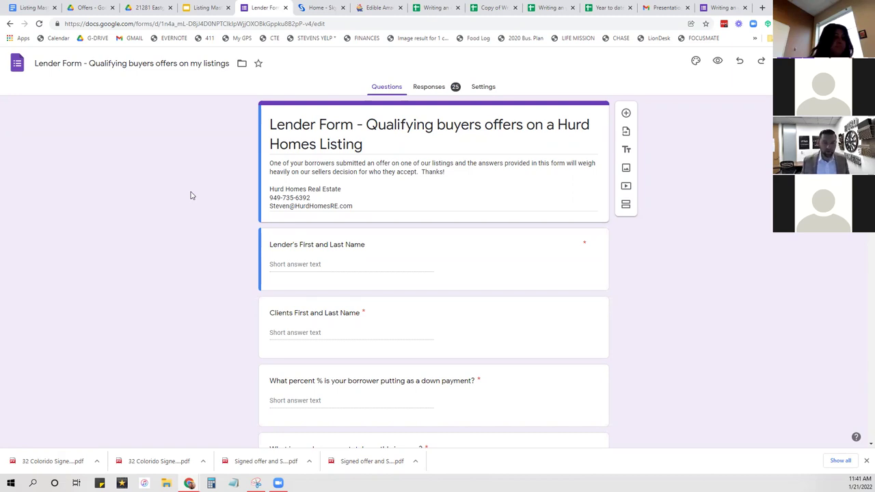
- Scroll through the Lender Form questions down to the income-type question, then return to the spreadsheet
{"action": "scroll", "coordinate": [192, 195], "scroll_direction": "down", "scroll_amount": 1}
{"action": "scroll", "coordinate": [191, 190], "scroll_direction": "up", "scroll_amount": 1}
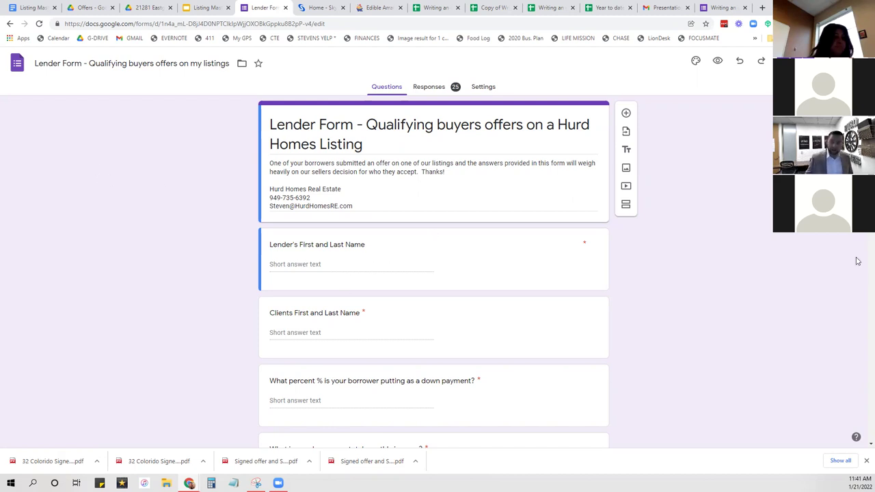
{"action": "scroll", "coordinate": [349, 234], "scroll_direction": "down", "scroll_amount": 2}
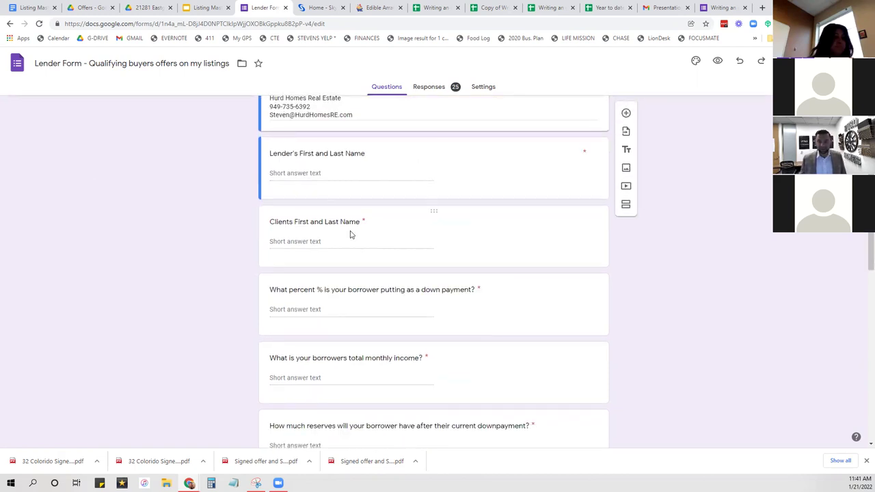
{"action": "scroll", "coordinate": [350, 235], "scroll_direction": "down", "scroll_amount": 2}
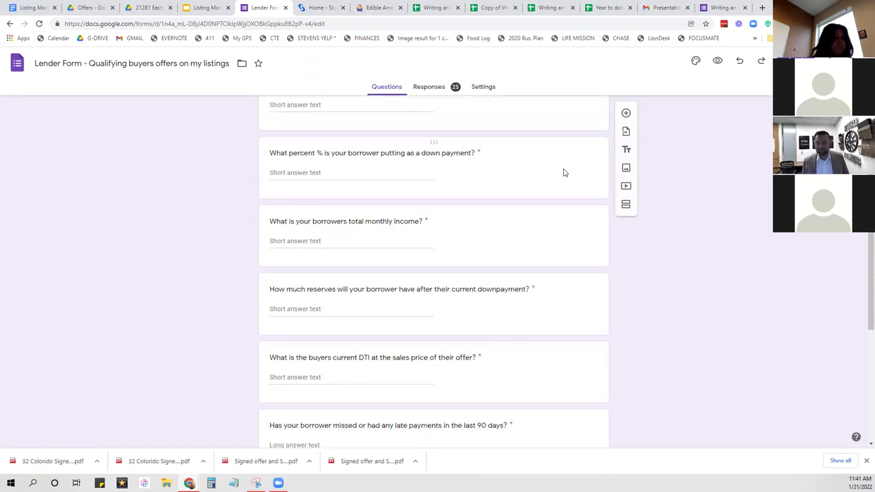
{"action": "scroll", "coordinate": [297, 273], "scroll_direction": "down", "scroll_amount": 1}
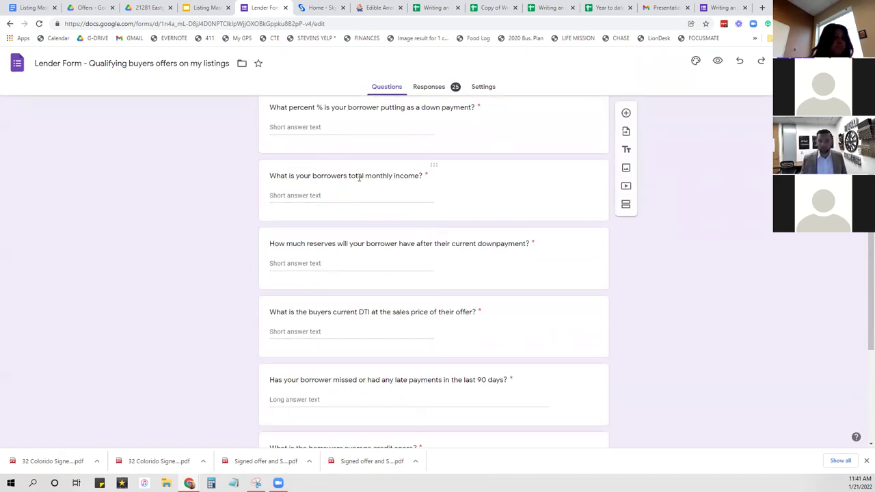
{"action": "scroll", "coordinate": [524, 195], "scroll_direction": "down", "scroll_amount": 2}
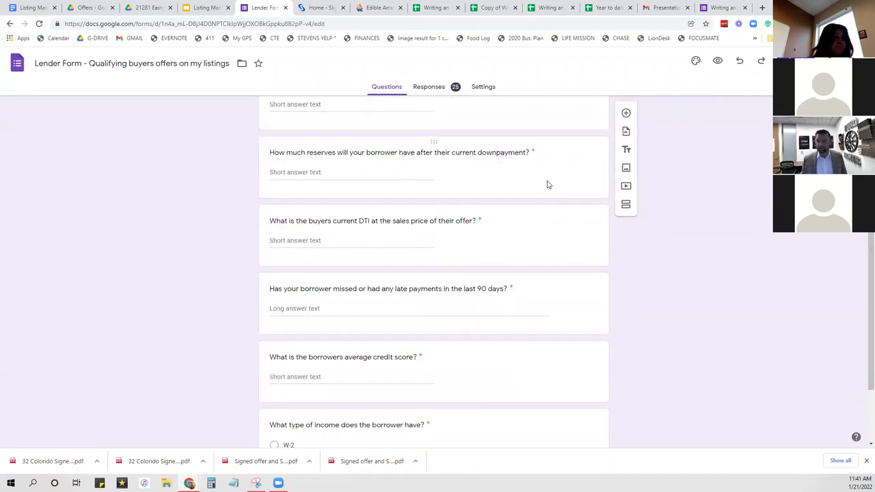
{"action": "scroll", "coordinate": [546, 185], "scroll_direction": "down", "scroll_amount": 2}
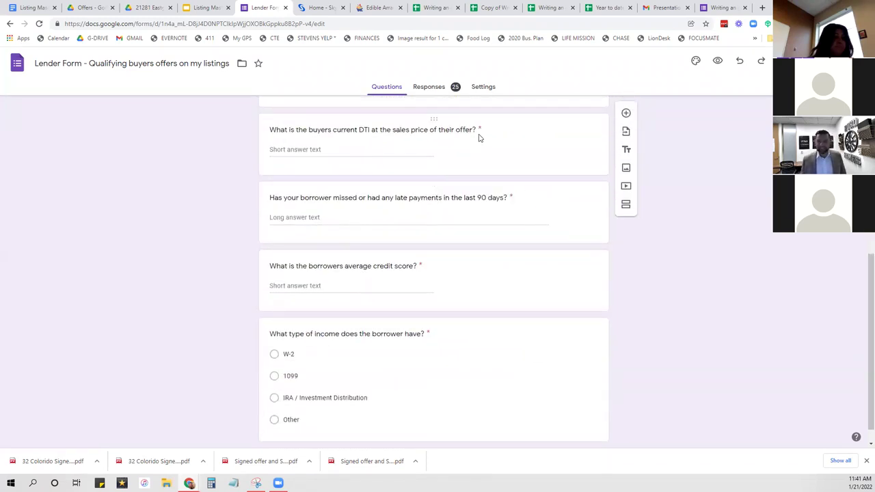
{"action": "scroll", "coordinate": [569, 252], "scroll_direction": "down", "scroll_amount": 1}
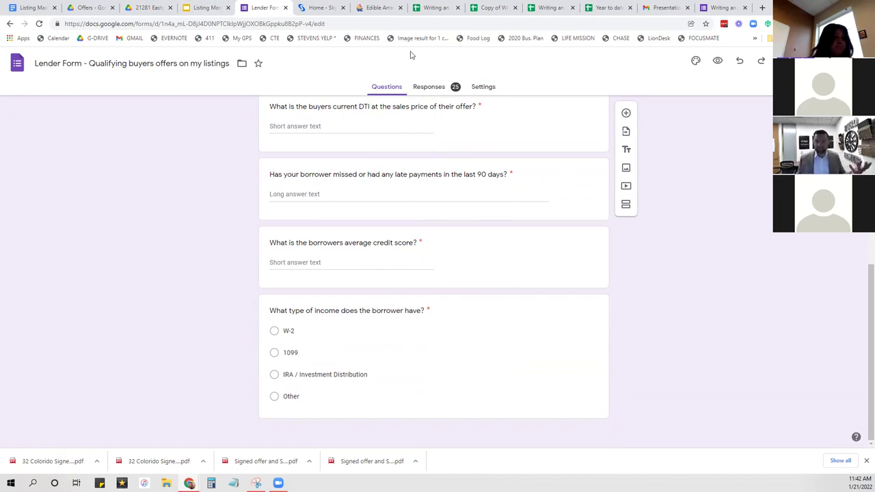
{"action": "left_click", "coordinate": [434, 7]}
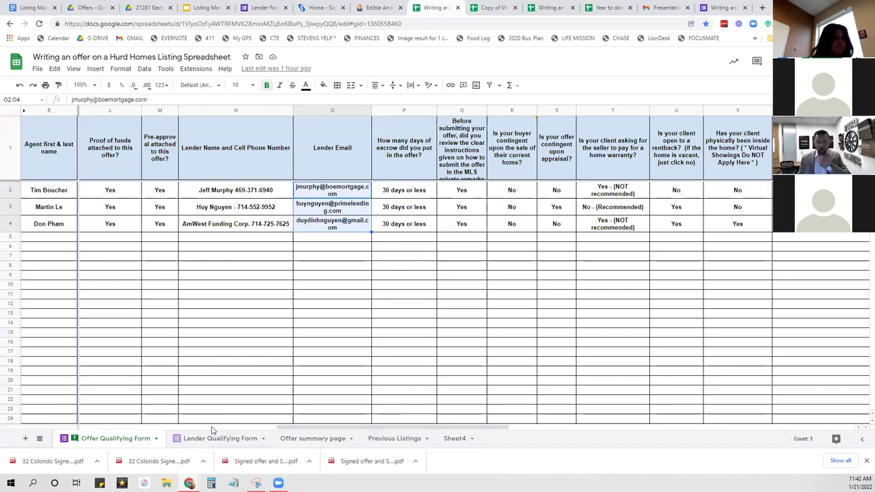
- Show the Lender Qualifying Form responses, noting the first borrower's DTI of 49, then present the listing management slide
{"action": "left_click", "coordinate": [214, 438]}
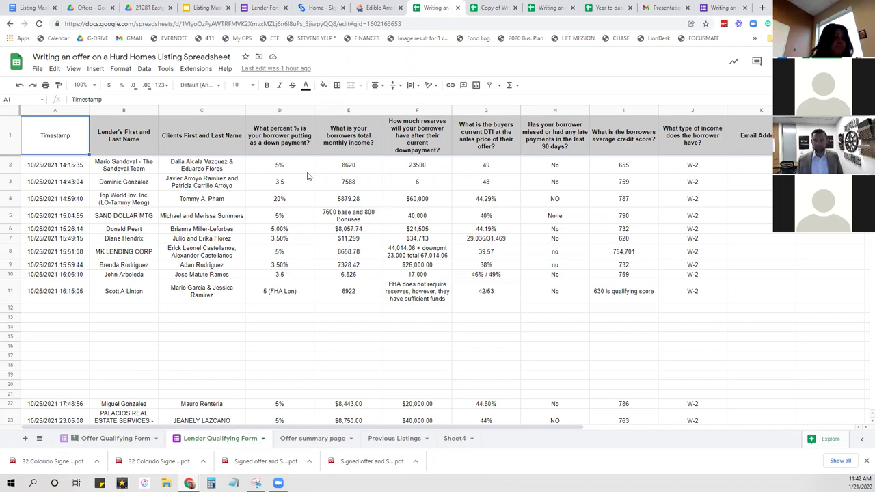
{"action": "left_click", "coordinate": [498, 168]}
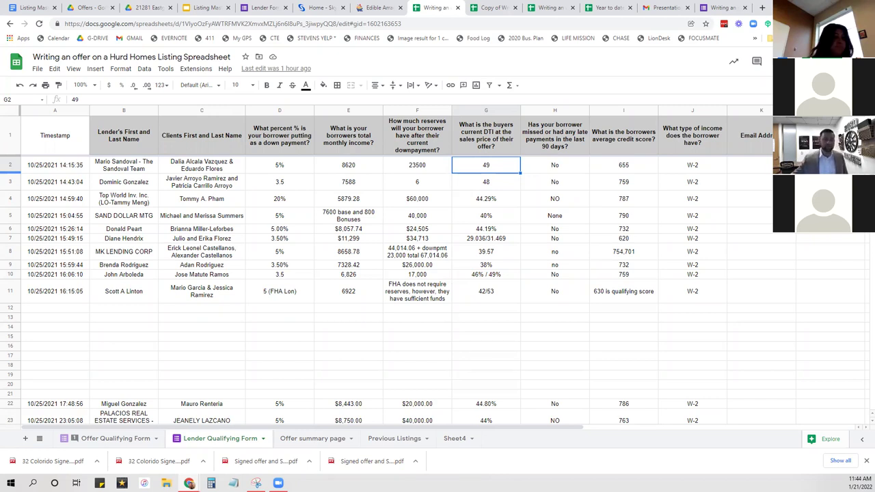
{"action": "left_click", "coordinate": [32, 4]}
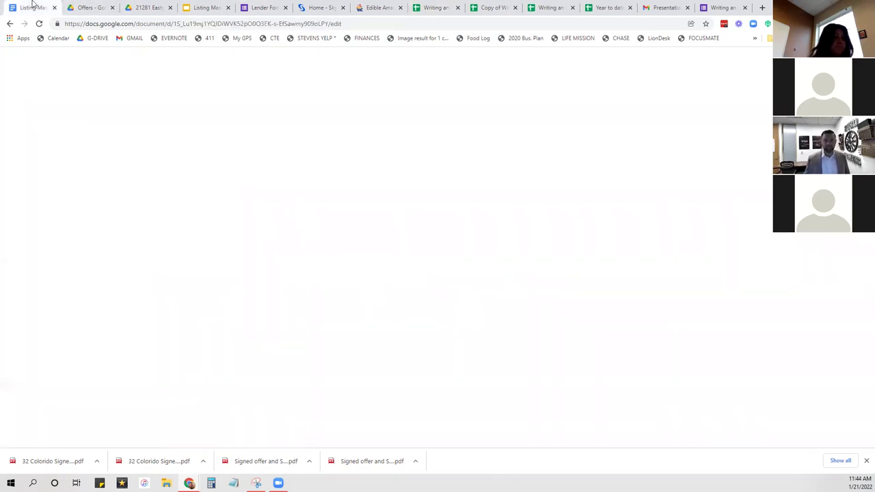
{"action": "key", "text": "alt+Tab"}
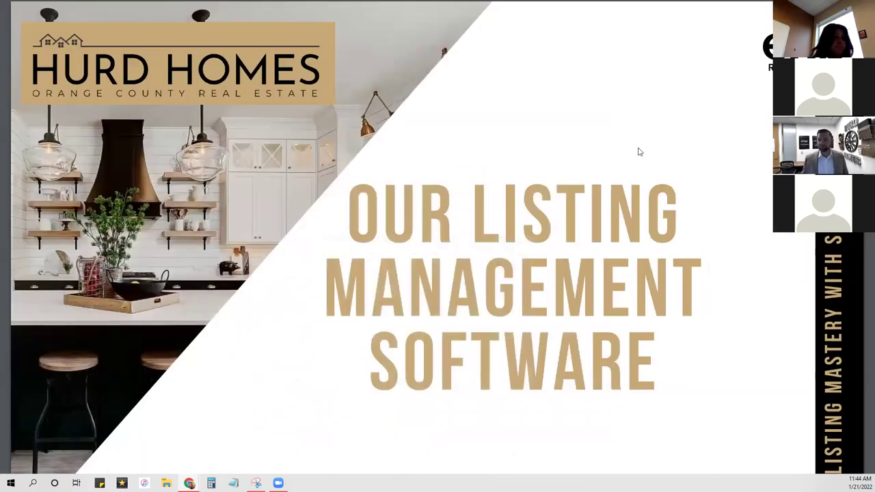